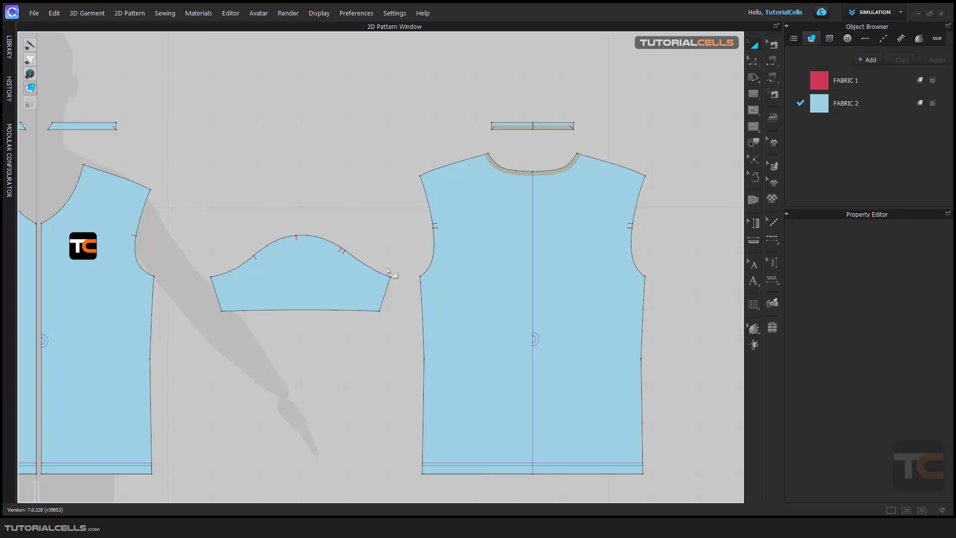
Add a seam allowance to the sleeve's hem edge.
{"action": "scroll", "coordinate": [323, 283], "scroll_direction": "up", "scroll_amount": 3}
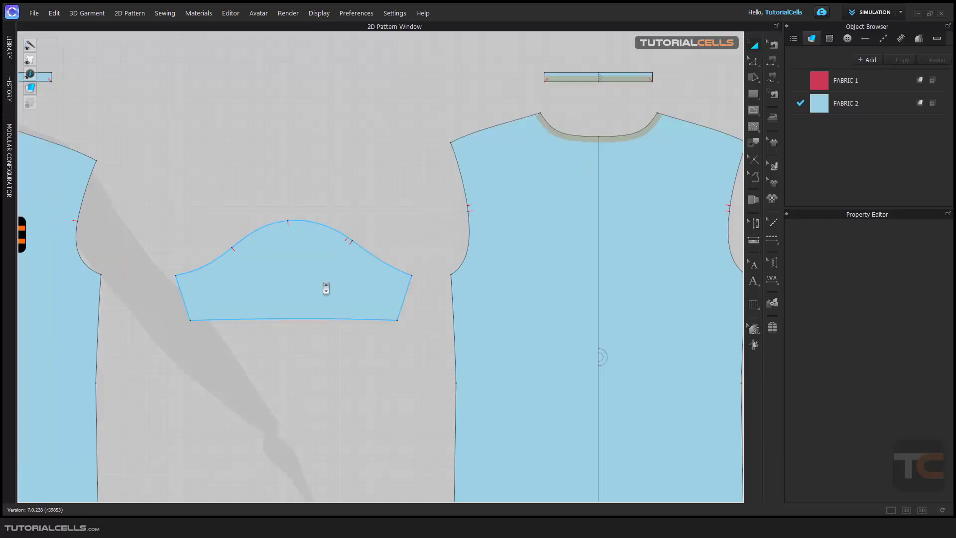
{"action": "left_click", "coordinate": [324, 285]}
{"action": "middle_click_drag", "start_coordinate": [286, 240], "coordinate": [290, 239]}
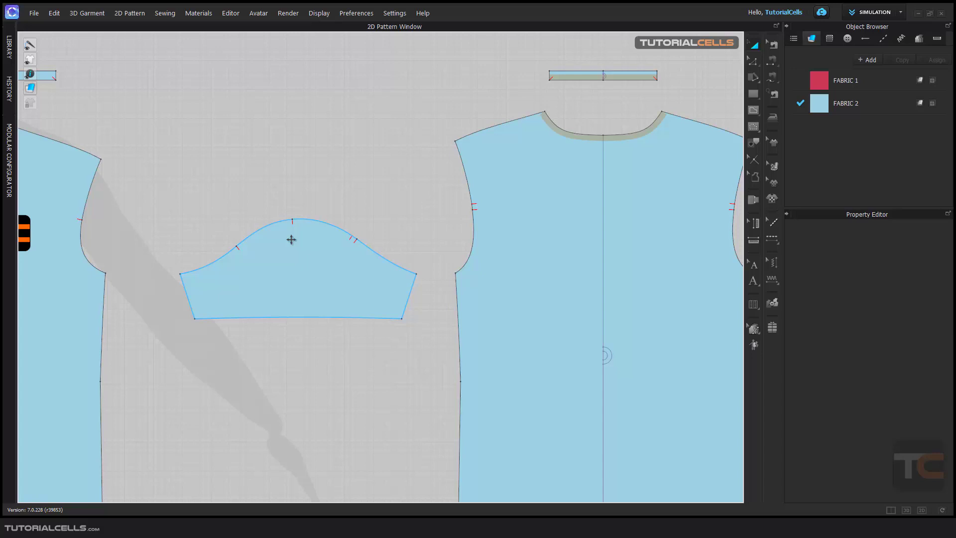
{"action": "scroll", "coordinate": [291, 239], "scroll_direction": "up", "scroll_amount": 3}
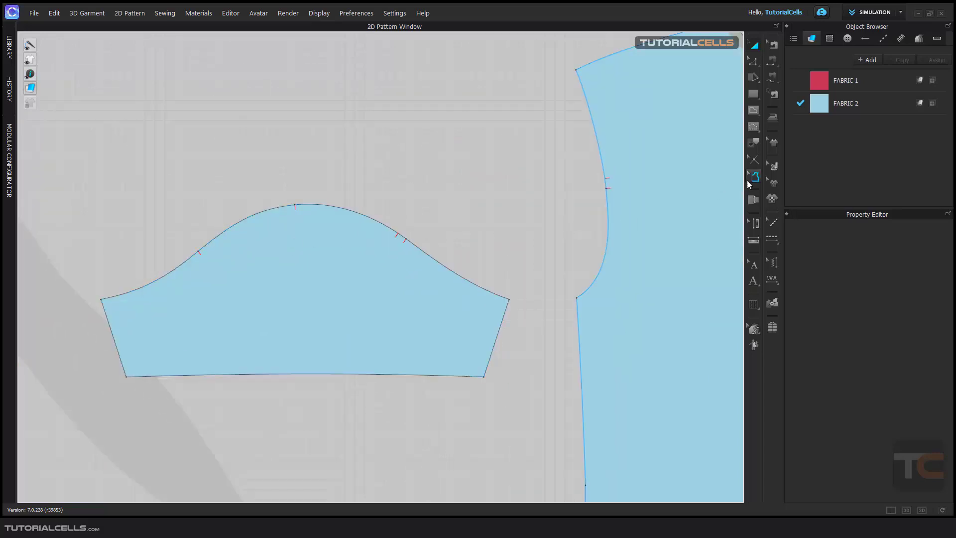
{"action": "left_click", "coordinate": [750, 181]}
{"action": "middle_click_drag", "start_coordinate": [324, 380], "coordinate": [351, 304]}
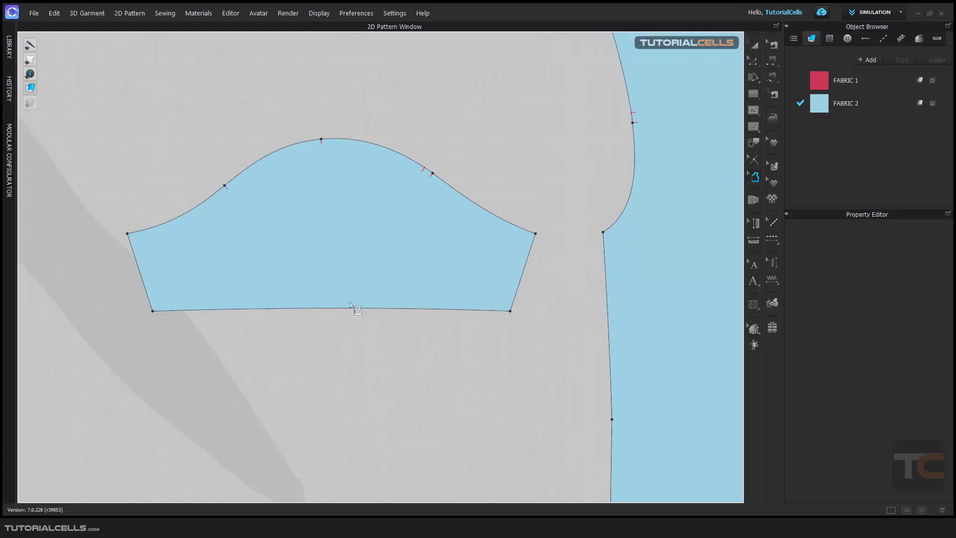
{"action": "left_click", "coordinate": [349, 308]}
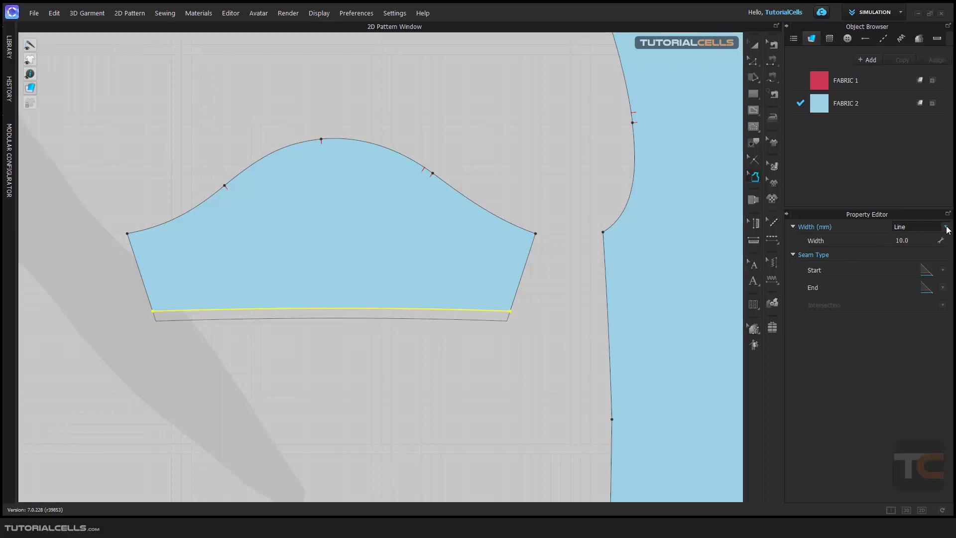
Check the hem allowance's width settings and try two different end seam types.
{"action": "left_click", "coordinate": [928, 228]}
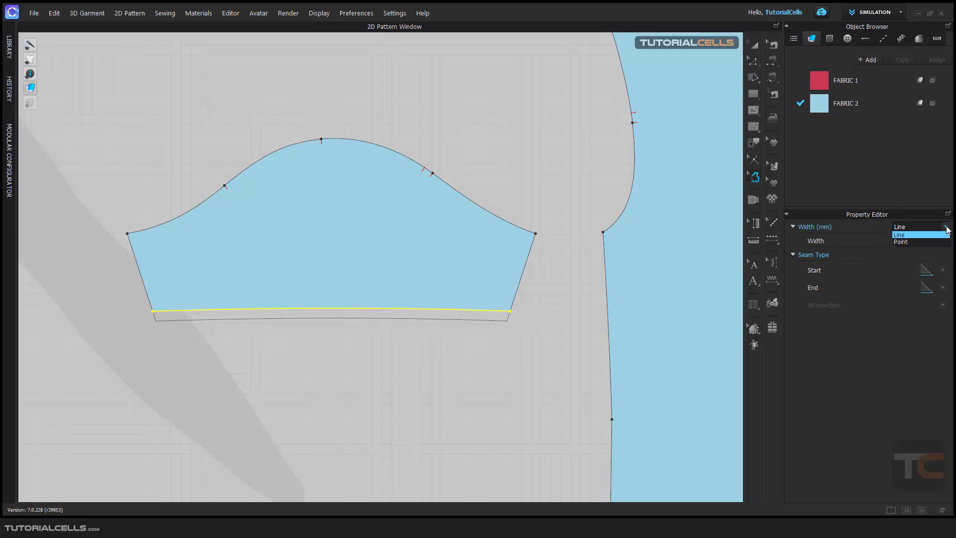
{"action": "left_click", "coordinate": [869, 234]}
{"action": "left_click", "coordinate": [911, 241]}
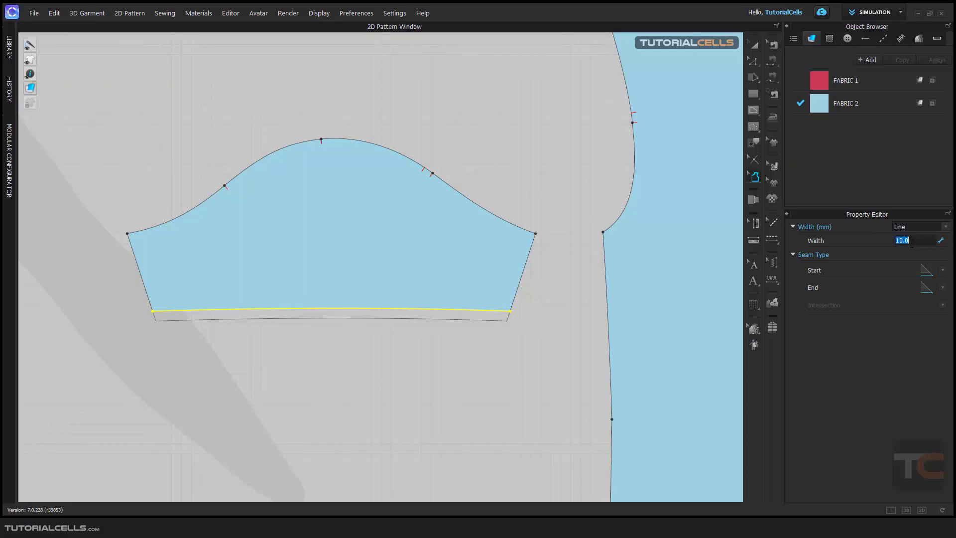
{"action": "left_click", "coordinate": [881, 238]}
{"action": "left_click", "coordinate": [943, 271]}
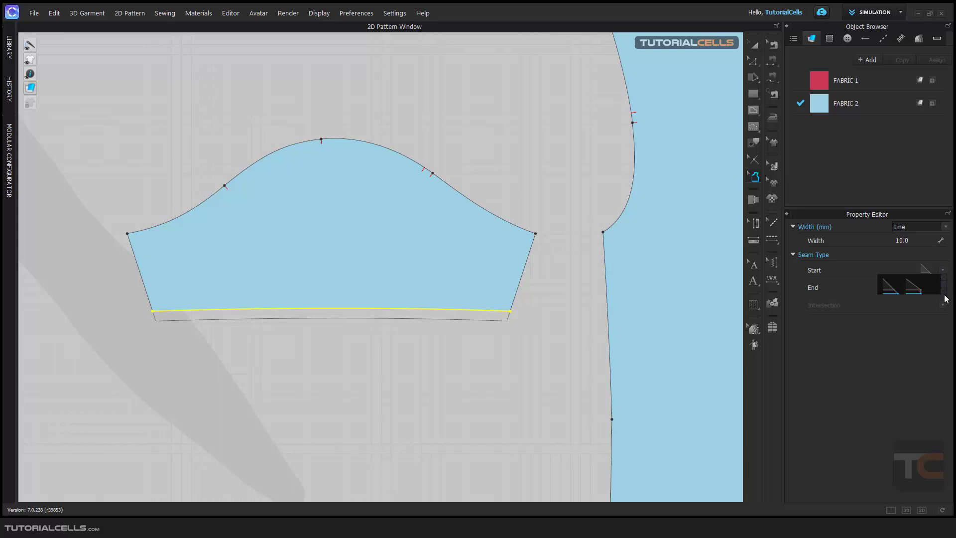
{"action": "left_click", "coordinate": [899, 325]}
{"action": "left_click", "coordinate": [942, 287]}
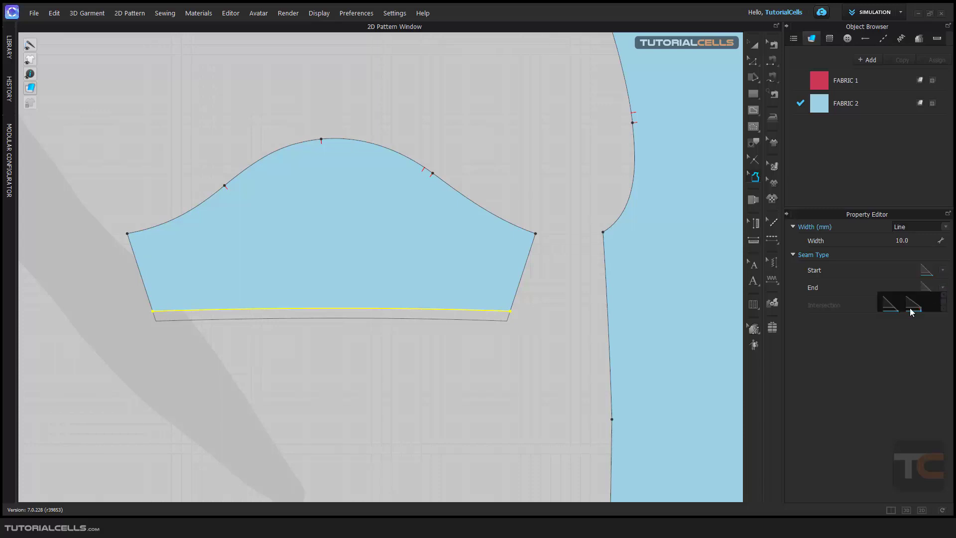
{"action": "left_click", "coordinate": [914, 307]}
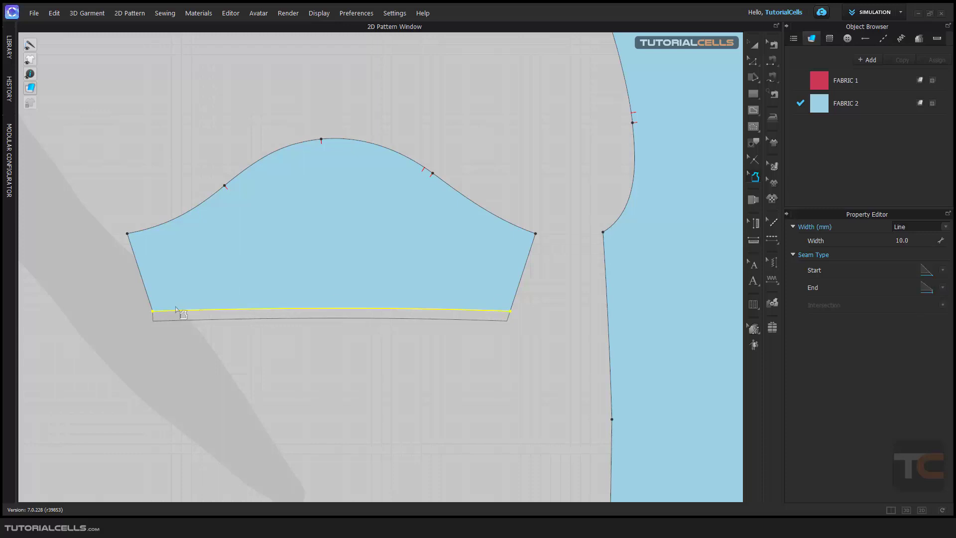
{"action": "left_click", "coordinate": [941, 289]}
{"action": "left_click", "coordinate": [895, 306]}
Add seam allowance around every edge of the sleeve.
{"action": "scroll", "coordinate": [413, 315], "scroll_direction": "down", "scroll_amount": 3}
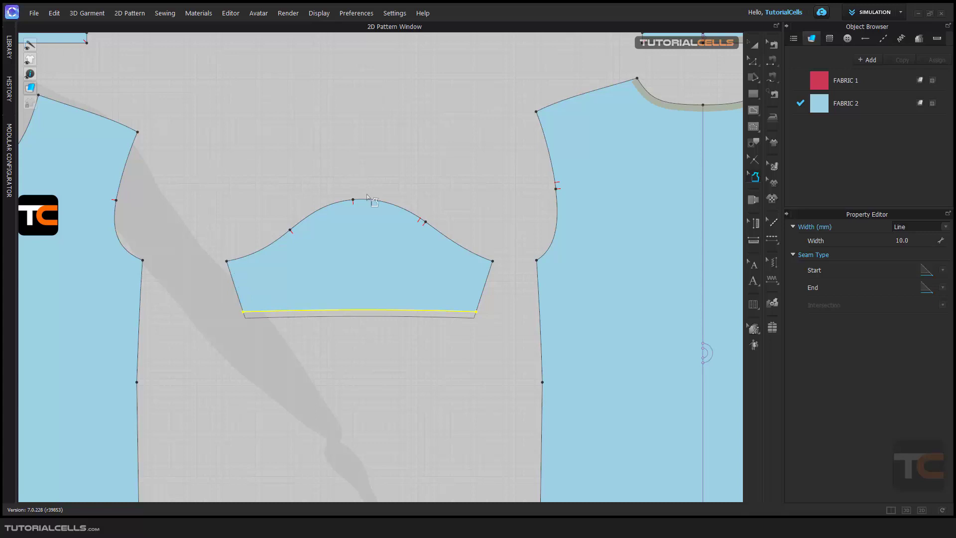
{"action": "left_click_drag", "start_coordinate": [186, 152], "coordinate": [512, 388]}
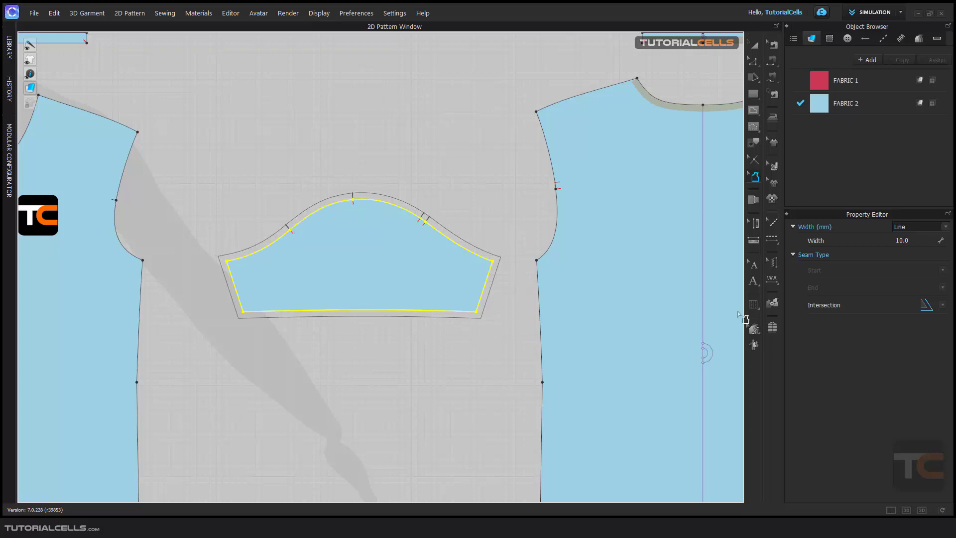
Try intersection styles at the sleeve allowance corners, ending on the first style.
{"action": "left_click", "coordinate": [943, 306]}
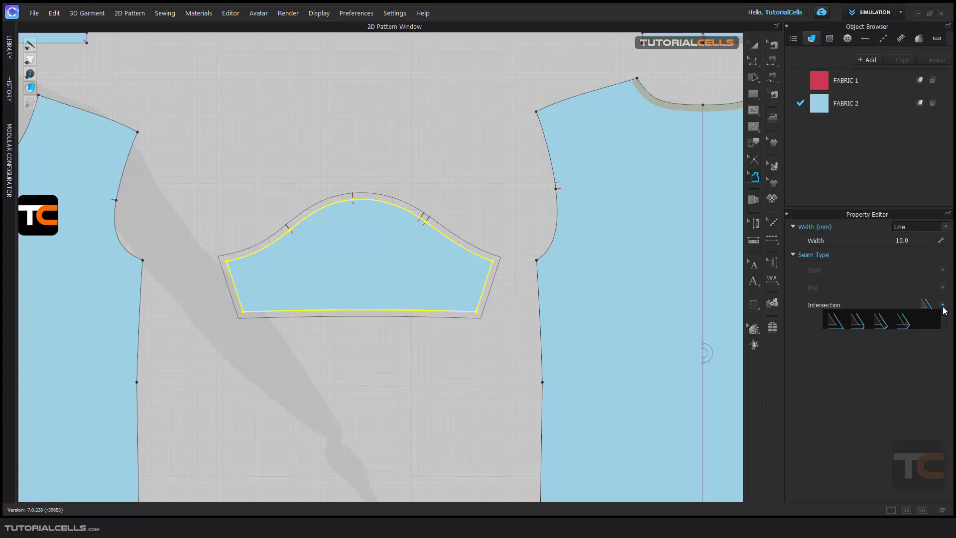
{"action": "left_click", "coordinate": [905, 323]}
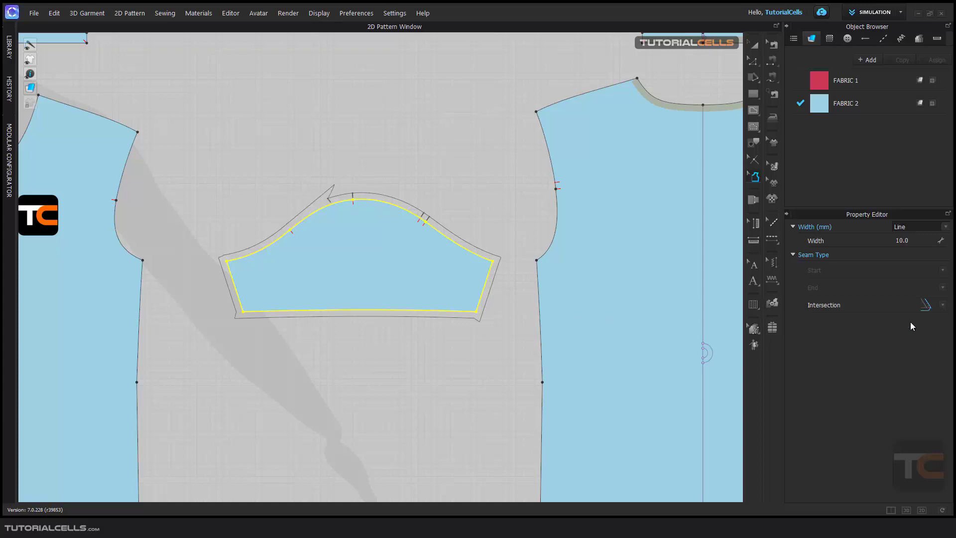
{"action": "left_click", "coordinate": [942, 305]}
{"action": "left_click", "coordinate": [886, 326]}
{"action": "left_click", "coordinate": [933, 308]}
{"action": "left_click", "coordinate": [836, 327]}
{"action": "left_click", "coordinate": [188, 150]}
Delete the notches along the sleeve cap.
{"action": "scroll", "coordinate": [387, 206], "scroll_direction": "up", "scroll_amount": 3}
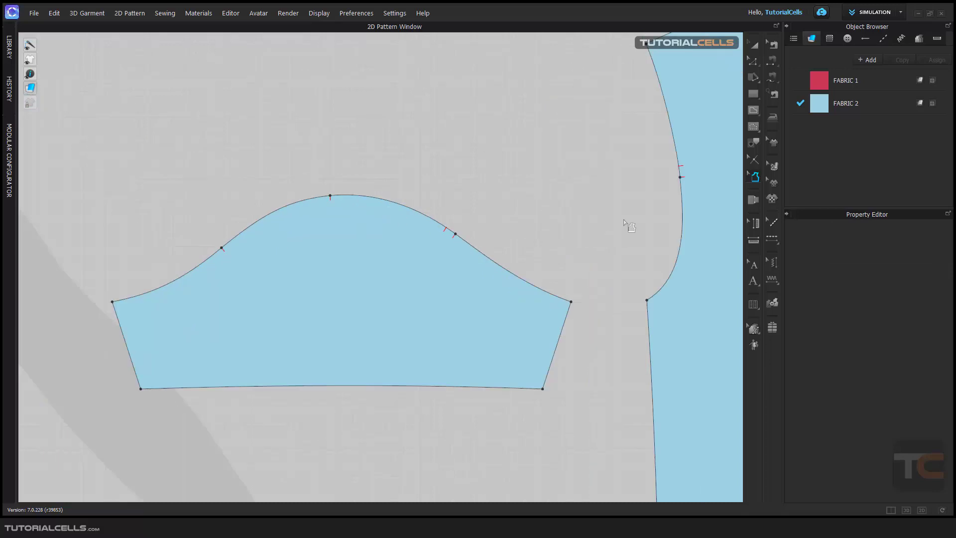
{"action": "left_click", "coordinate": [754, 160]}
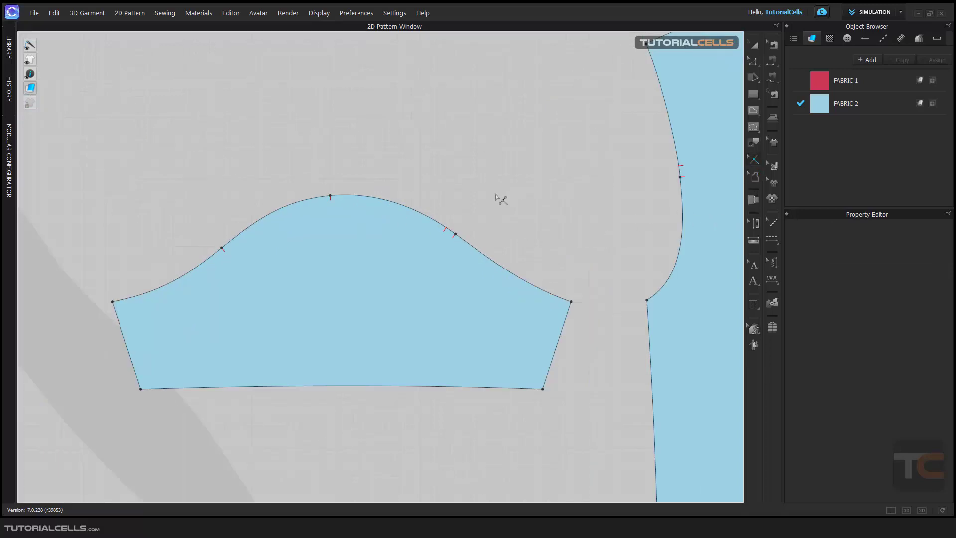
{"action": "left_click", "coordinate": [455, 234]}
{"action": "left_click_drag", "start_coordinate": [151, 156], "coordinate": [472, 280]}
{"action": "key", "text": "Delete"}
Reapply seam allowance around the whole sleeve and cycle its intersection style back to the first option.
{"action": "left_click", "coordinate": [755, 176]}
{"action": "scroll", "coordinate": [566, 241], "scroll_direction": "down", "scroll_amount": 3}
{"action": "left_click_drag", "start_coordinate": [252, 172], "coordinate": [599, 378]}
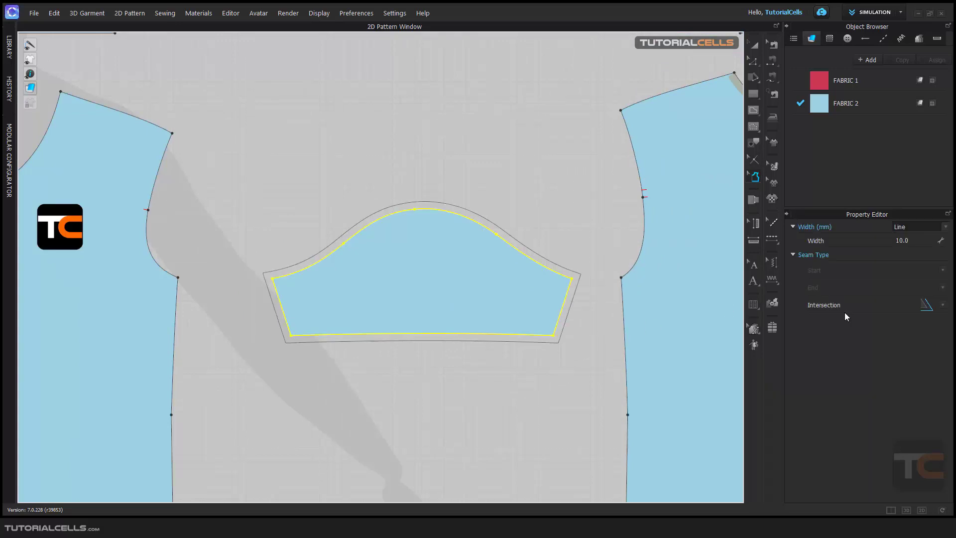
{"action": "left_click", "coordinate": [939, 306]}
{"action": "left_click", "coordinate": [882, 325]}
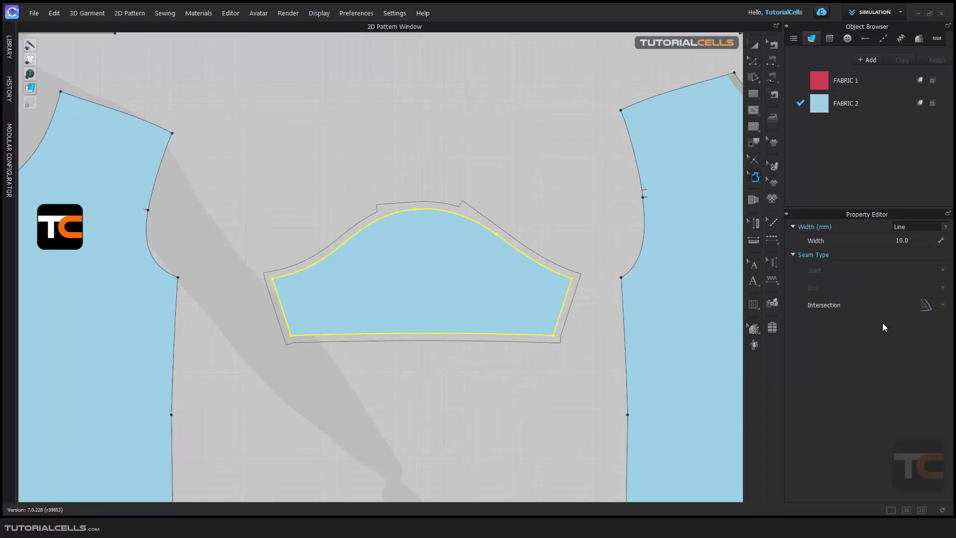
{"action": "left_click", "coordinate": [939, 306]}
{"action": "left_click", "coordinate": [857, 325]}
{"action": "left_click", "coordinate": [943, 305]}
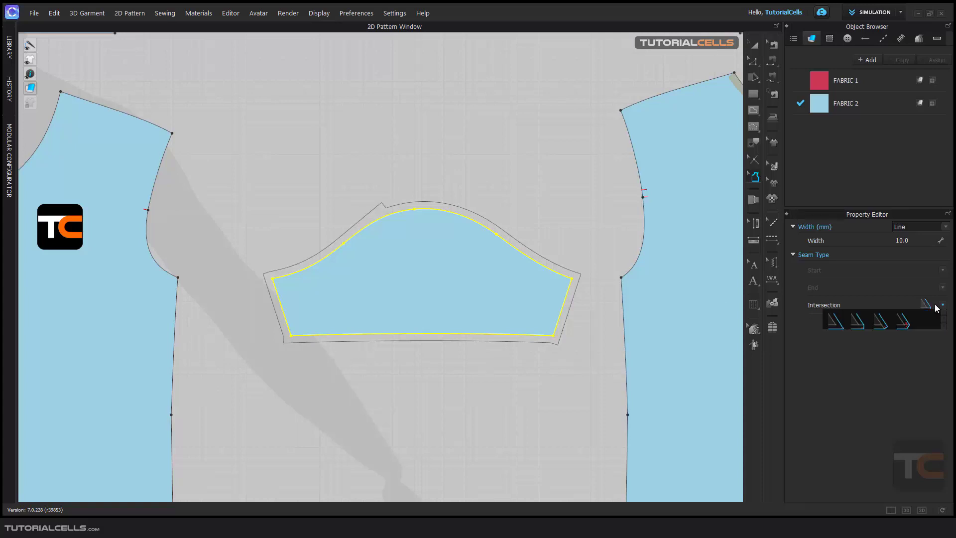
{"action": "left_click", "coordinate": [837, 324]}
Add seam allowance around the whole back bodice piece.
{"action": "scroll", "coordinate": [488, 294], "scroll_direction": "down", "scroll_amount": 4}
{"action": "scroll", "coordinate": [490, 294], "scroll_direction": "up", "scroll_amount": 2}
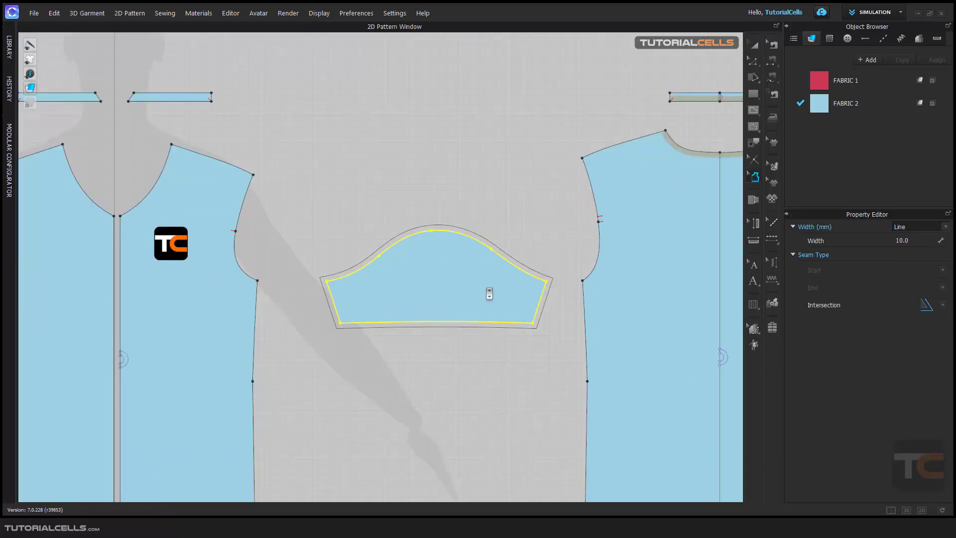
{"action": "scroll", "coordinate": [489, 294], "scroll_direction": "down", "scroll_amount": 3}
{"action": "middle_click_drag", "start_coordinate": [366, 280], "coordinate": [271, 261]}
{"action": "left_click", "coordinate": [447, 183]}
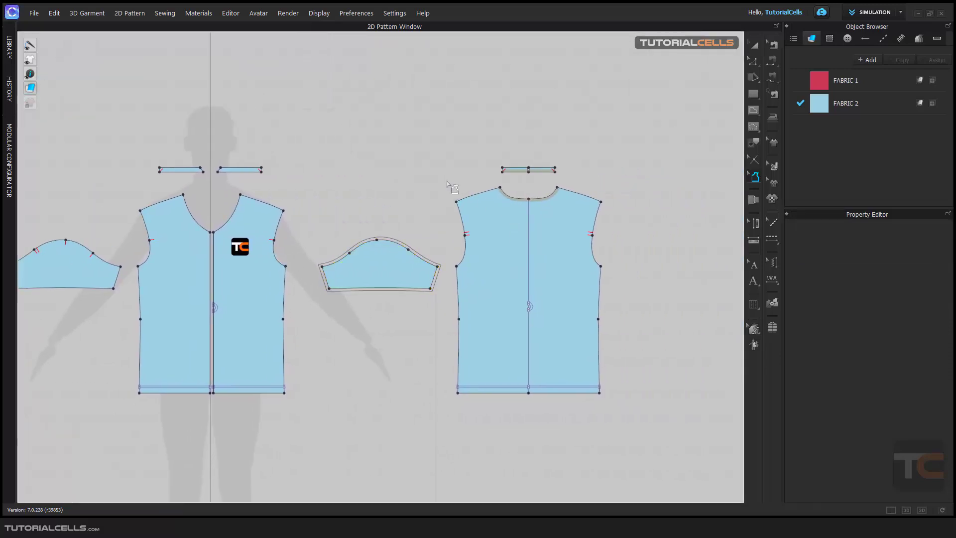
{"action": "left_click_drag", "start_coordinate": [444, 177], "coordinate": [612, 385]}
Set the back bodice allowance's intersection style, trying the second then the fourth option.
{"action": "left_click_drag", "start_coordinate": [646, 439], "coordinate": [647, 444]}
{"action": "scroll", "coordinate": [593, 299], "scroll_direction": "up", "scroll_amount": 5}
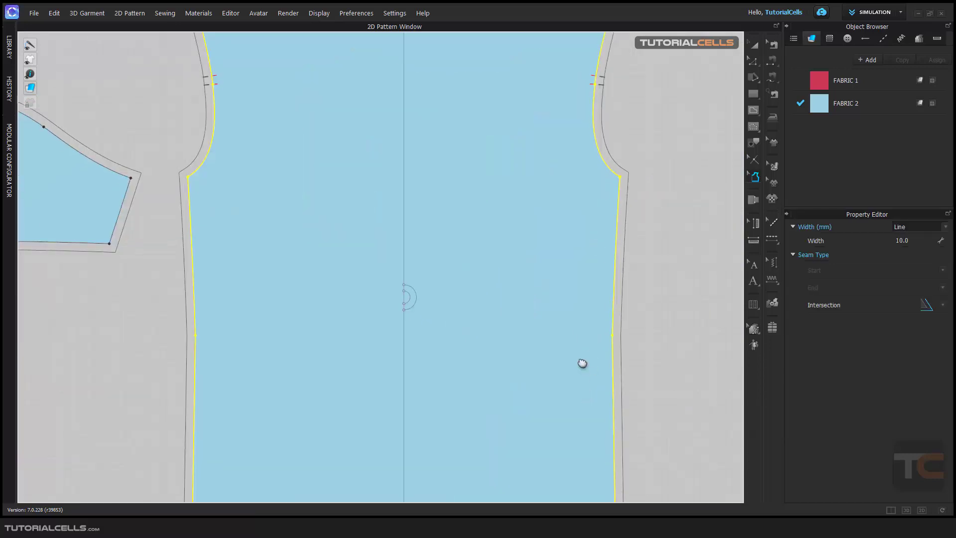
{"action": "middle_click_drag", "start_coordinate": [582, 363], "coordinate": [582, 238]}
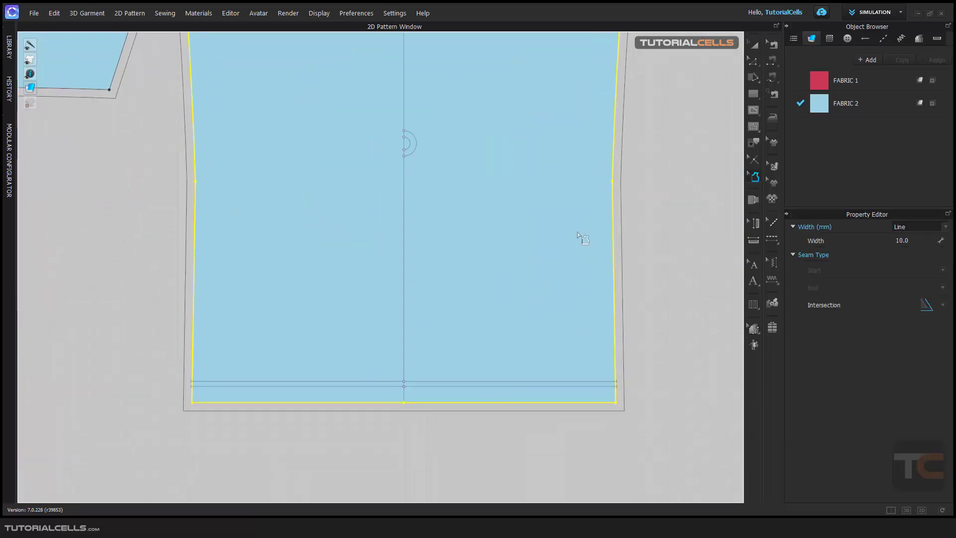
{"action": "left_click", "coordinate": [943, 306]}
{"action": "left_click", "coordinate": [863, 326]}
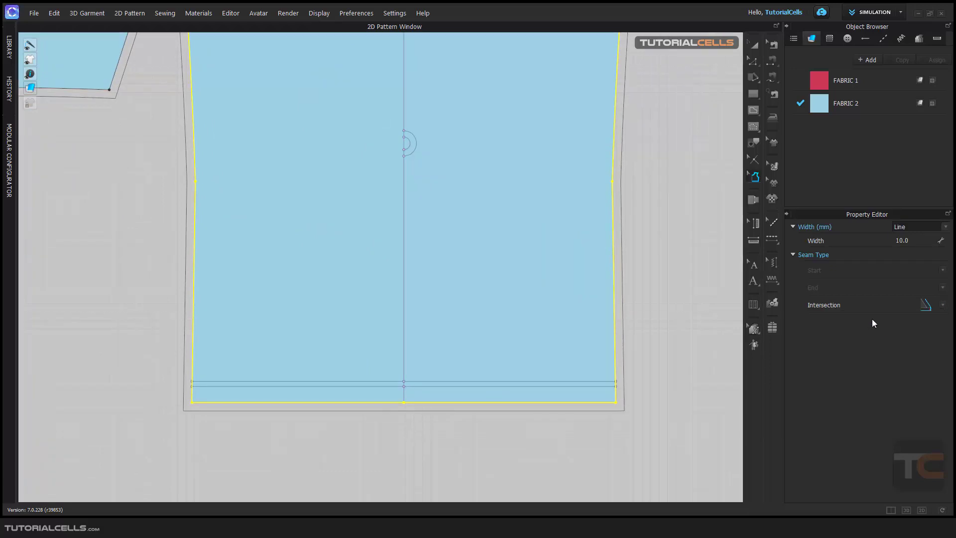
{"action": "left_click", "coordinate": [940, 307]}
{"action": "left_click", "coordinate": [902, 324]}
Add seam allowance around the left neckband strip.
{"action": "scroll", "coordinate": [583, 341], "scroll_direction": "down", "scroll_amount": 5}
{"action": "scroll", "coordinate": [421, 242], "scroll_direction": "up", "scroll_amount": 5}
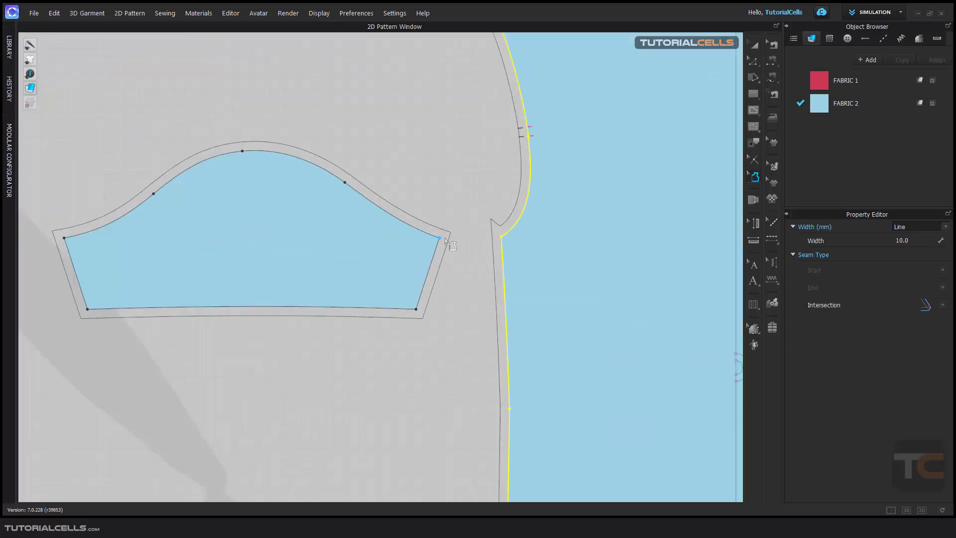
{"action": "scroll", "coordinate": [427, 248], "scroll_direction": "down", "scroll_amount": 2}
{"action": "scroll", "coordinate": [427, 247], "scroll_direction": "down", "scroll_amount": 4}
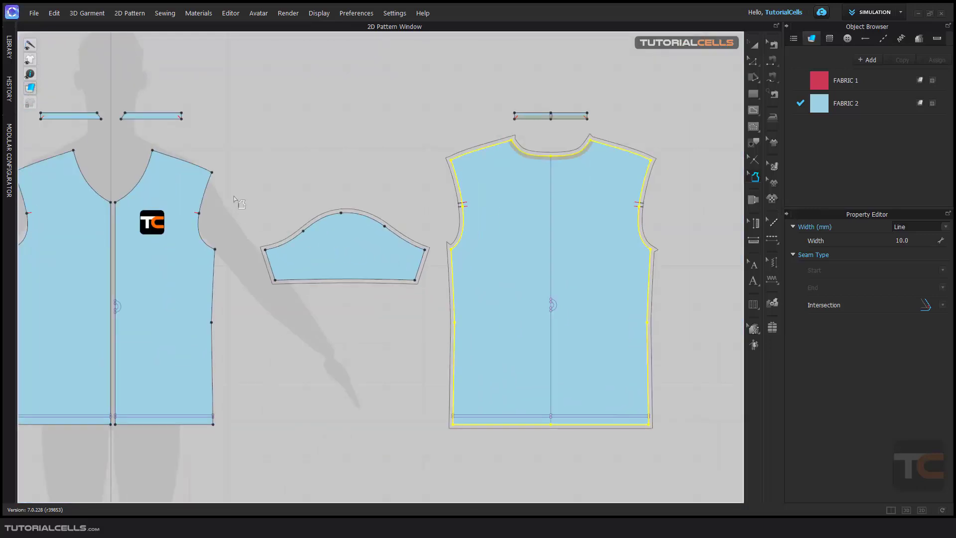
{"action": "scroll", "coordinate": [185, 158], "scroll_direction": "up", "scroll_amount": 4}
{"action": "middle_click_drag", "start_coordinate": [179, 157], "coordinate": [499, 347]}
{"action": "scroll", "coordinate": [379, 262], "scroll_direction": "up", "scroll_amount": 3}
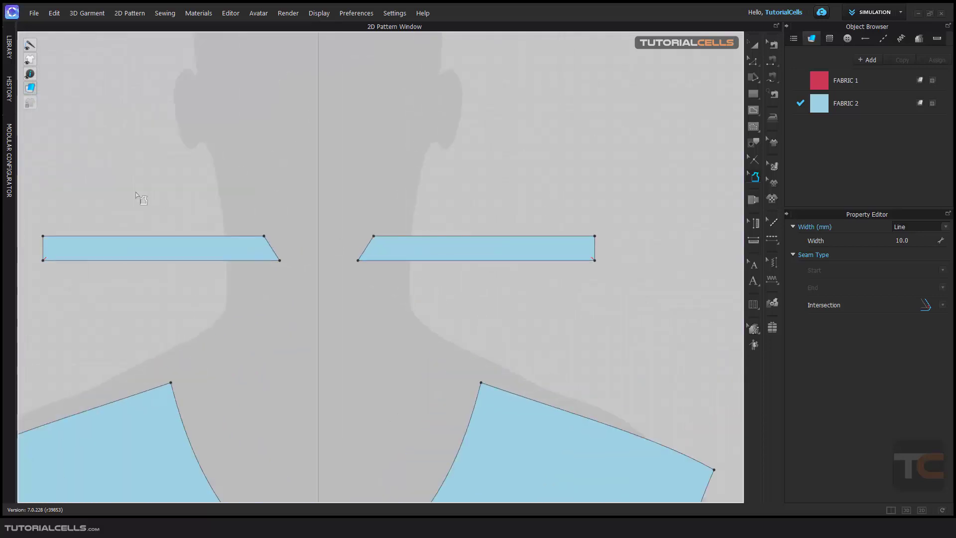
{"action": "middle_click_drag", "start_coordinate": [134, 192], "coordinate": [359, 195]}
{"action": "left_click_drag", "start_coordinate": [173, 173], "coordinate": [530, 330]}
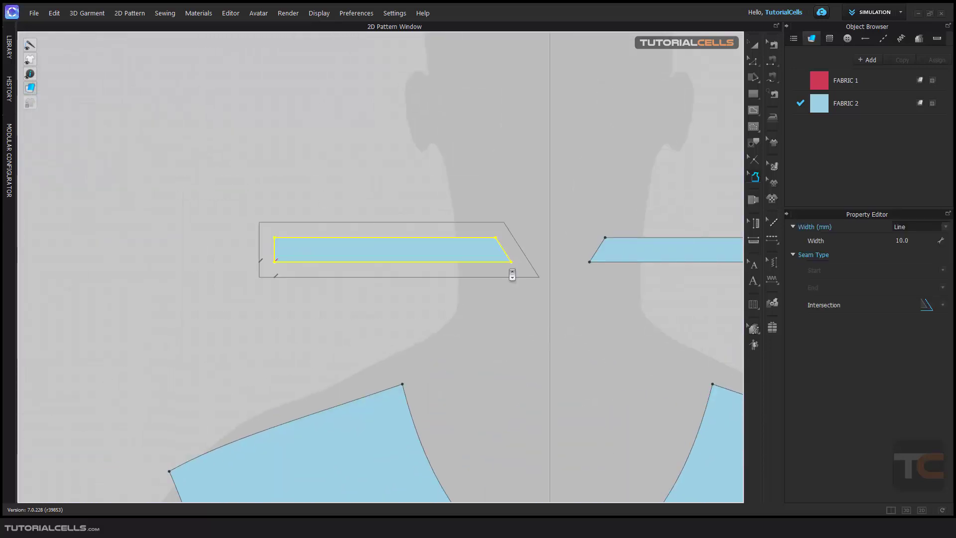
Try intersection styles on the neckband allowance, ending with the third option.
{"action": "scroll", "coordinate": [530, 264], "scroll_direction": "up", "scroll_amount": 2}
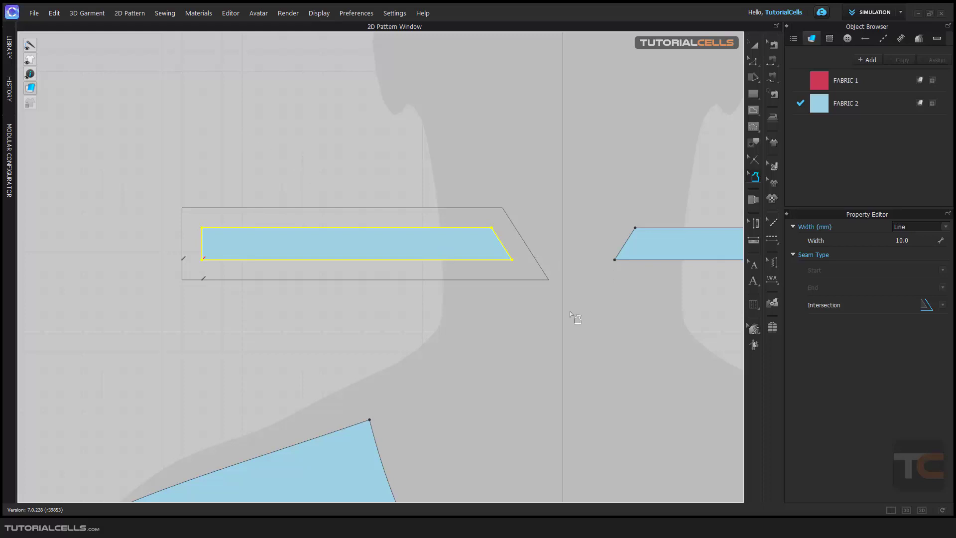
{"action": "scroll", "coordinate": [584, 329], "scroll_direction": "down", "scroll_amount": 3}
{"action": "scroll", "coordinate": [584, 329], "scroll_direction": "up", "scroll_amount": 3}
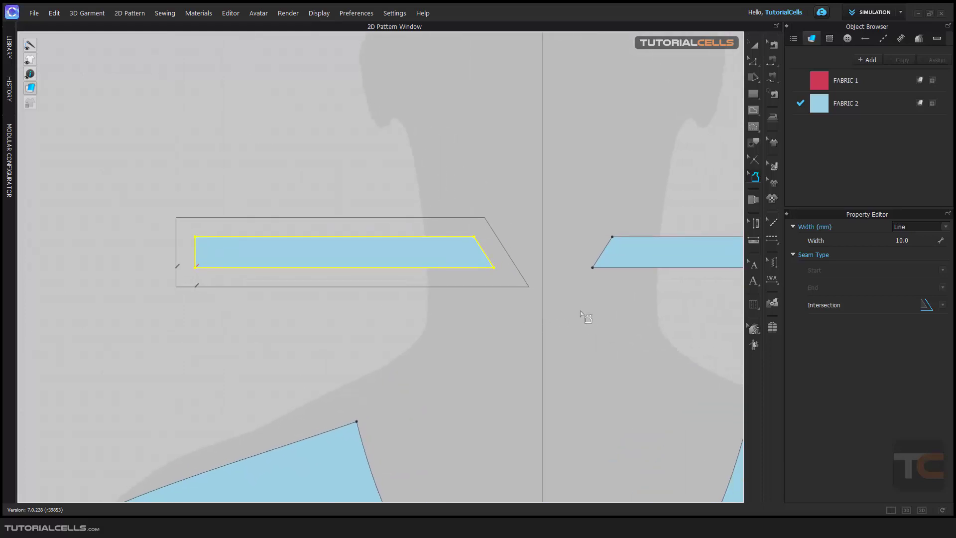
{"action": "left_click", "coordinate": [943, 305]}
{"action": "left_click", "coordinate": [872, 324]}
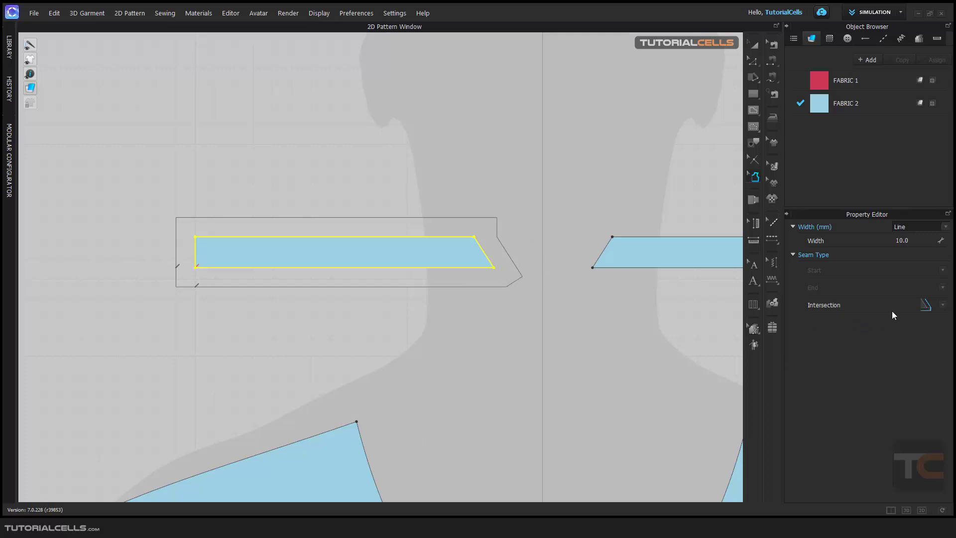
{"action": "left_click", "coordinate": [942, 305]}
{"action": "left_click", "coordinate": [828, 323]}
{"action": "left_click", "coordinate": [937, 312]}
{"action": "left_click", "coordinate": [859, 323]}
{"action": "left_click", "coordinate": [932, 310]}
{"action": "left_click", "coordinate": [881, 325]}
{"action": "scroll", "coordinate": [612, 318], "scroll_direction": "down", "scroll_amount": 3}
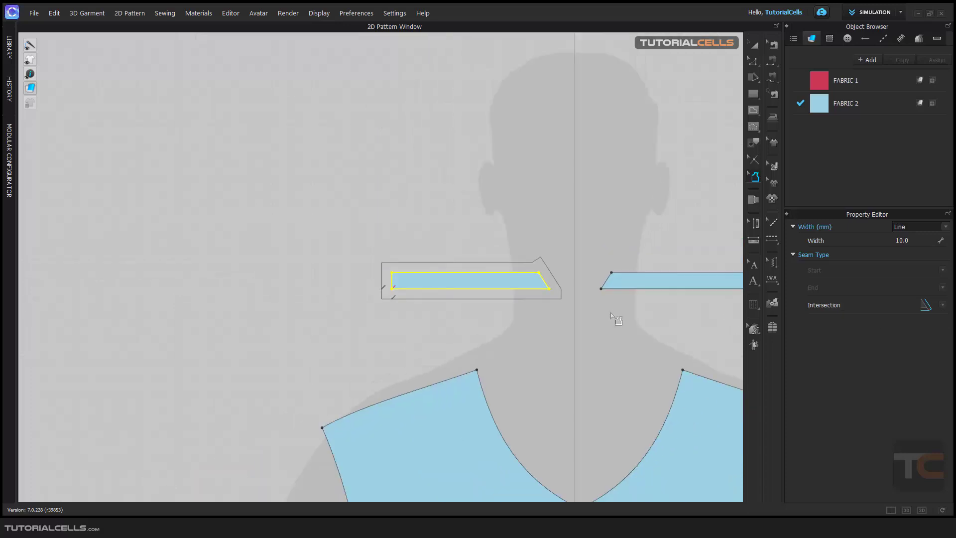
{"action": "scroll", "coordinate": [564, 304], "scroll_direction": "up", "scroll_amount": 3}
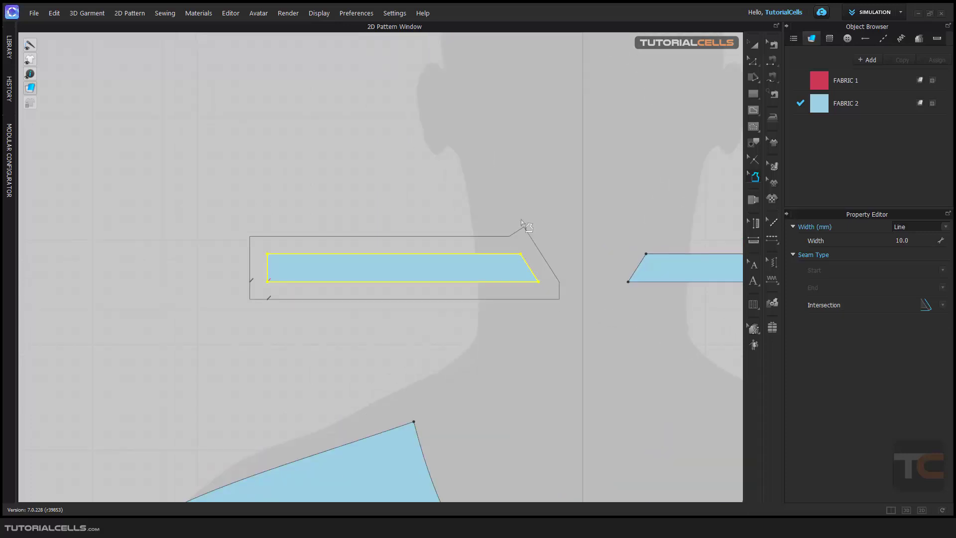
{"action": "scroll", "coordinate": [537, 348], "scroll_direction": "down", "scroll_amount": 6}
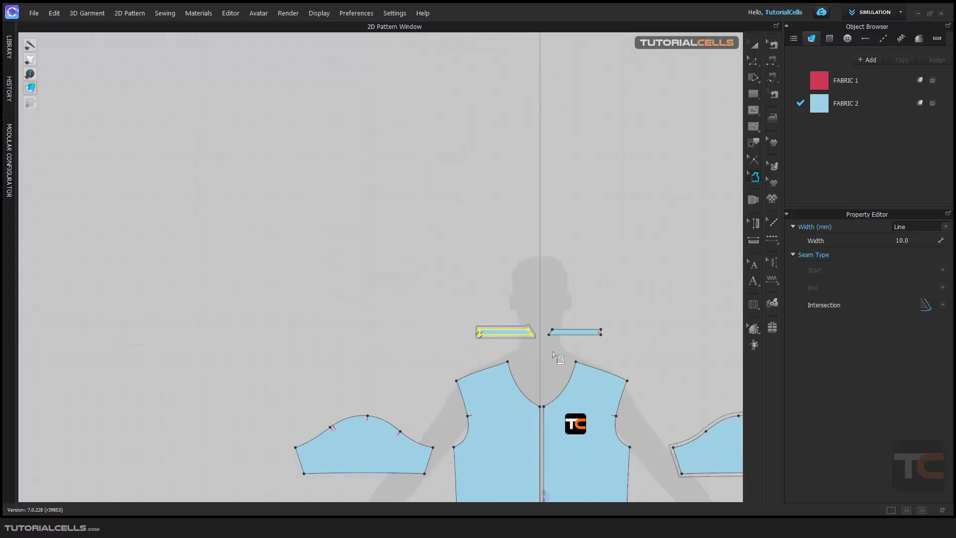
{"action": "scroll", "coordinate": [552, 352], "scroll_direction": "down", "scroll_amount": 2}
{"action": "middle_click_drag", "start_coordinate": [552, 351], "coordinate": [399, 257]}
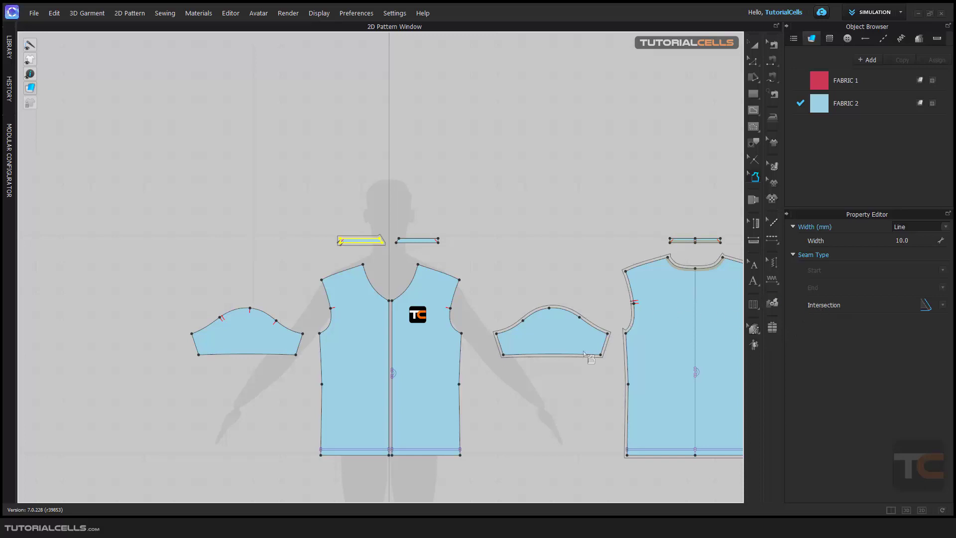
Switch the right sleeve allowance's width type to Point, then back to Line.
{"action": "scroll", "coordinate": [567, 369], "scroll_direction": "up", "scroll_amount": 2}
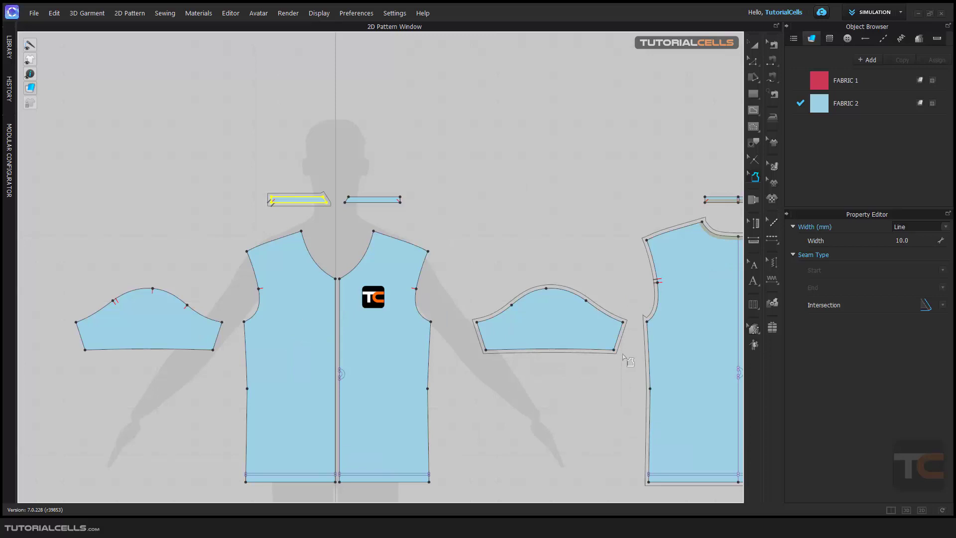
{"action": "scroll", "coordinate": [626, 359], "scroll_direction": "down", "scroll_amount": 2}
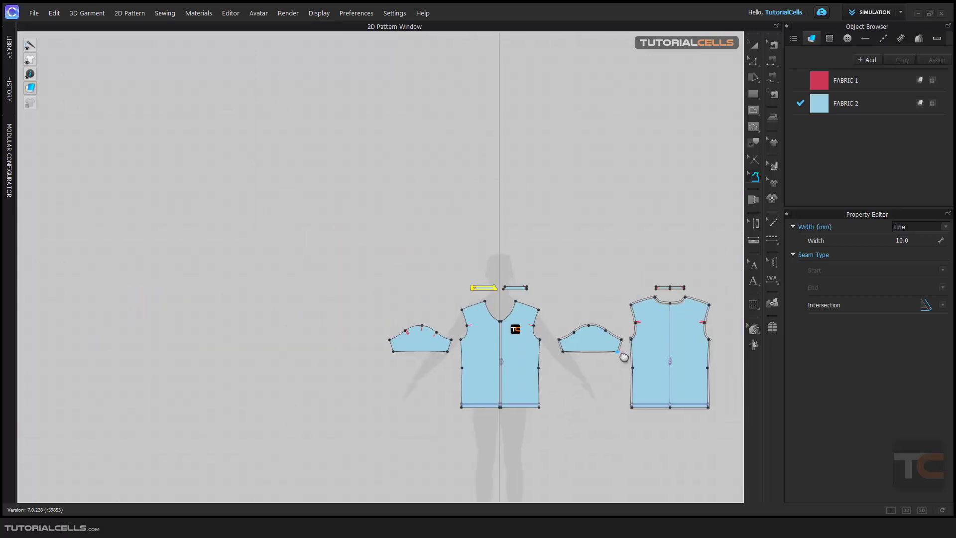
{"action": "scroll", "coordinate": [623, 352], "scroll_direction": "down", "scroll_amount": 2}
{"action": "scroll", "coordinate": [542, 305], "scroll_direction": "up", "scroll_amount": 6}
{"action": "right_click_drag", "start_coordinate": [546, 300], "coordinate": [494, 281]}
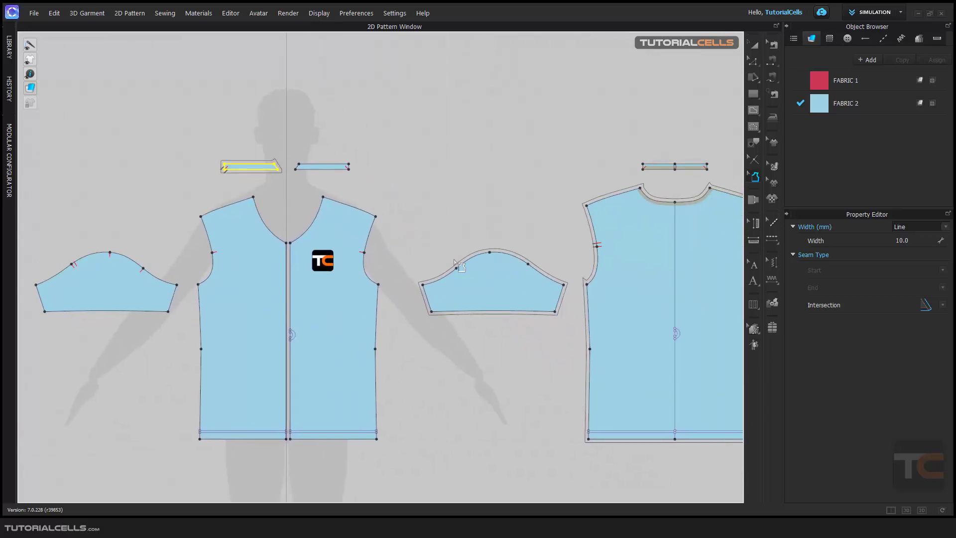
{"action": "left_click_drag", "start_coordinate": [407, 227], "coordinate": [583, 343]}
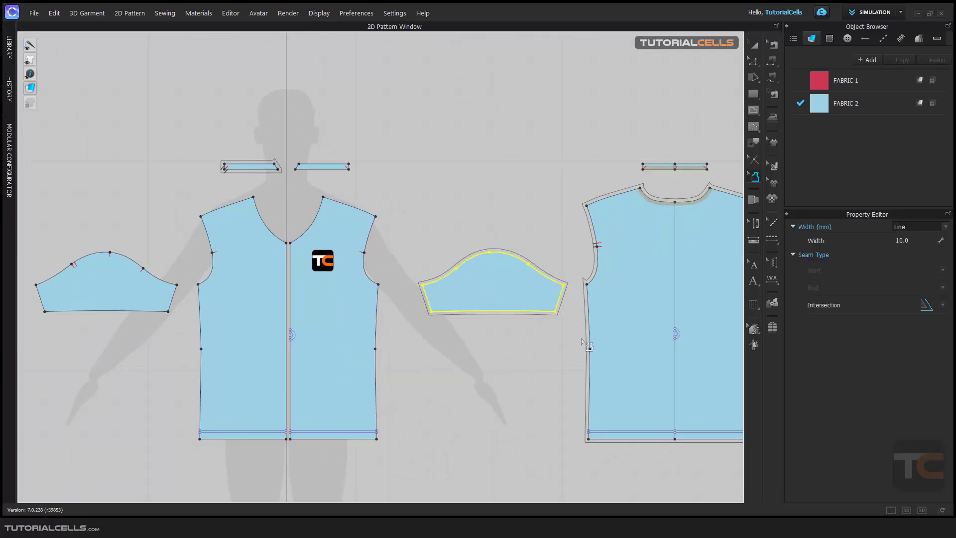
{"action": "left_click", "coordinate": [936, 228]}
{"action": "left_click", "coordinate": [926, 242]}
{"action": "scroll", "coordinate": [565, 249], "scroll_direction": "up", "scroll_amount": 4}
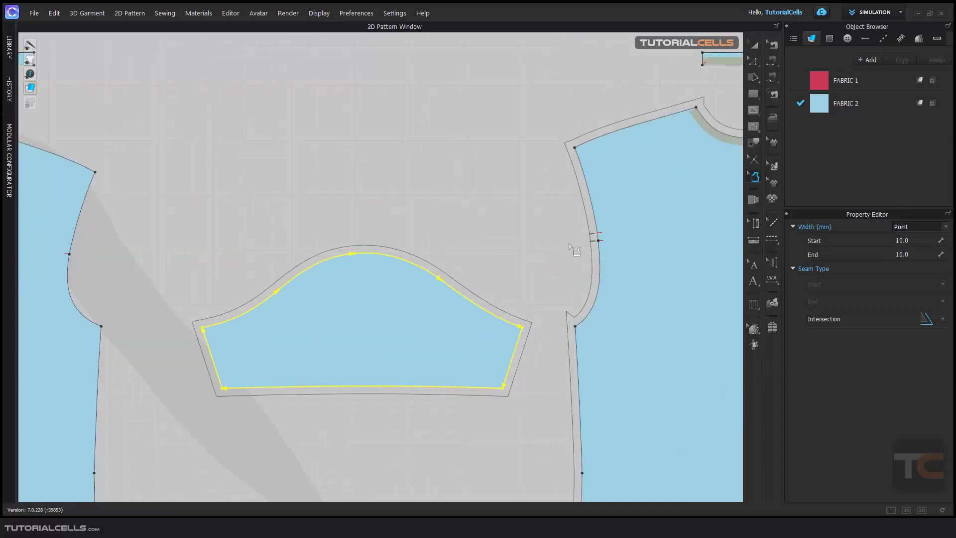
{"action": "left_click", "coordinate": [946, 228]}
{"action": "left_click", "coordinate": [919, 235]}
{"action": "left_click", "coordinate": [916, 241]}
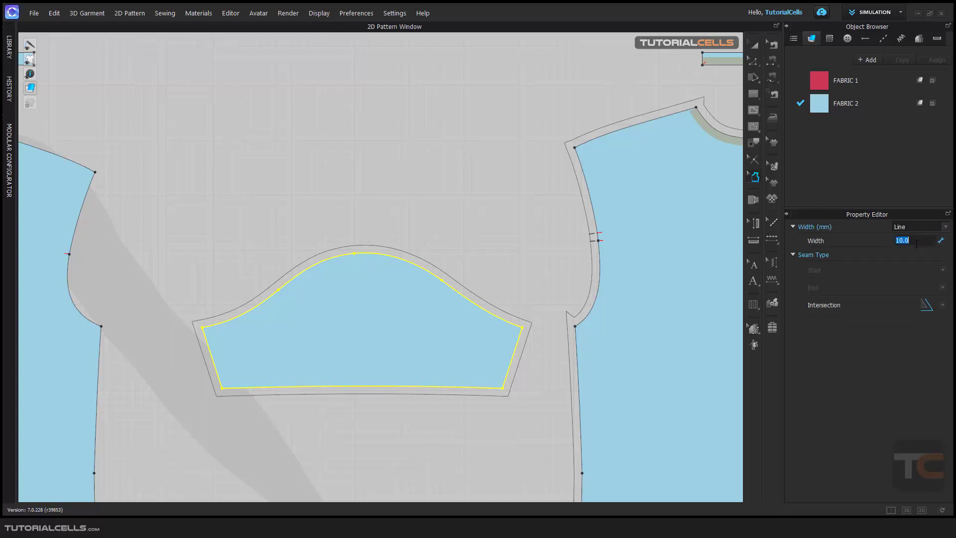
Remove the seam allowance from the right sleeve.
{"action": "scroll", "coordinate": [386, 265], "scroll_direction": "down", "scroll_amount": 6}
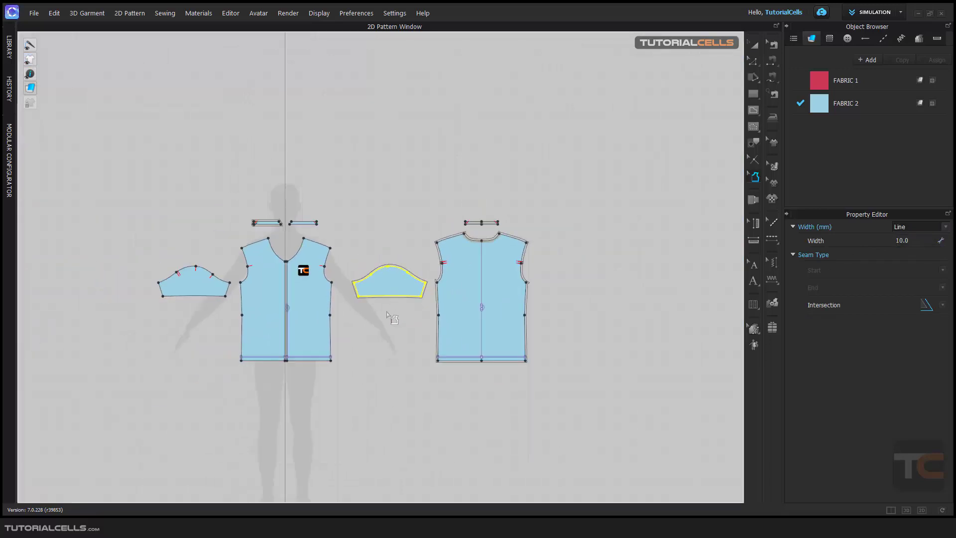
{"action": "left_click", "coordinate": [390, 316]}
{"action": "scroll", "coordinate": [391, 271], "scroll_direction": "up", "scroll_amount": 5}
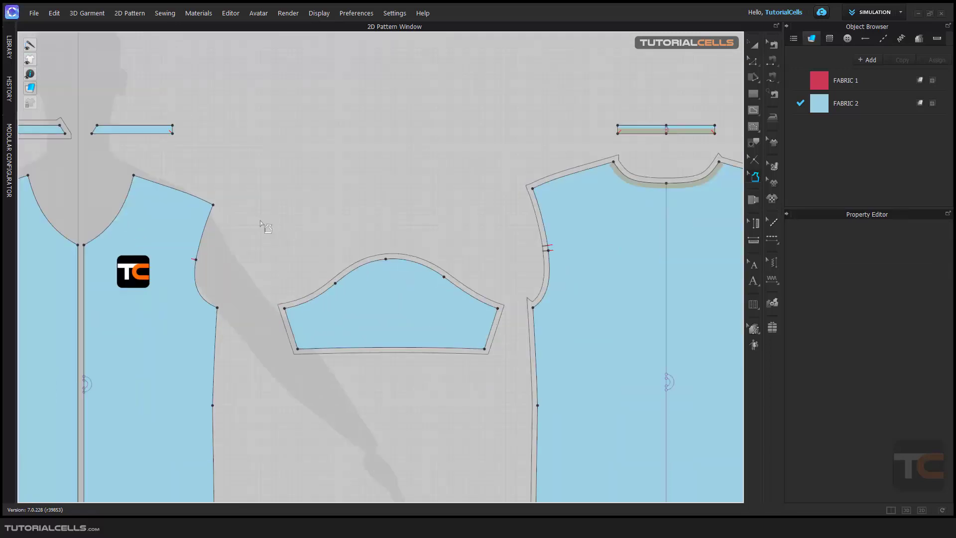
{"action": "left_click_drag", "start_coordinate": [261, 220], "coordinate": [517, 394]}
{"action": "left_click", "coordinate": [517, 394]}
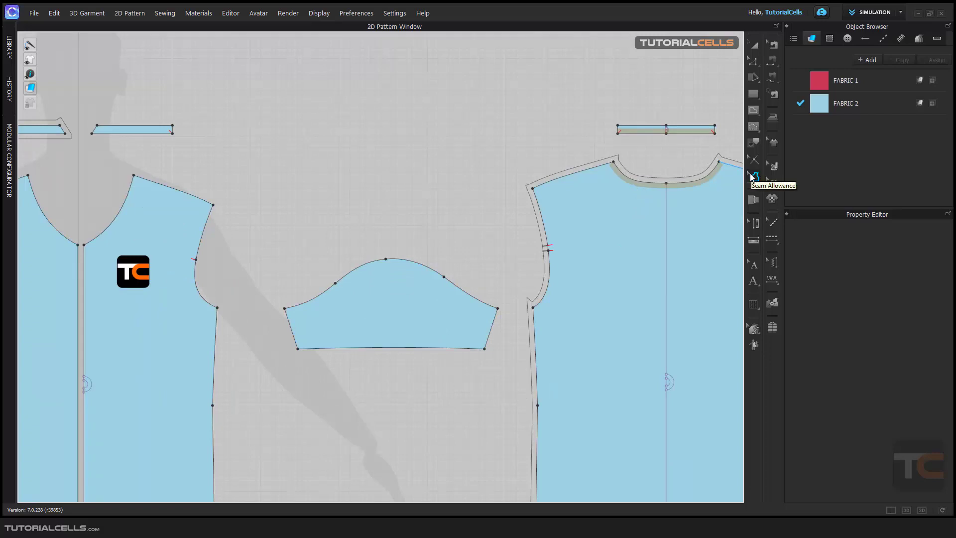
{"action": "left_click_drag", "start_coordinate": [428, 138], "coordinate": [590, 290]}
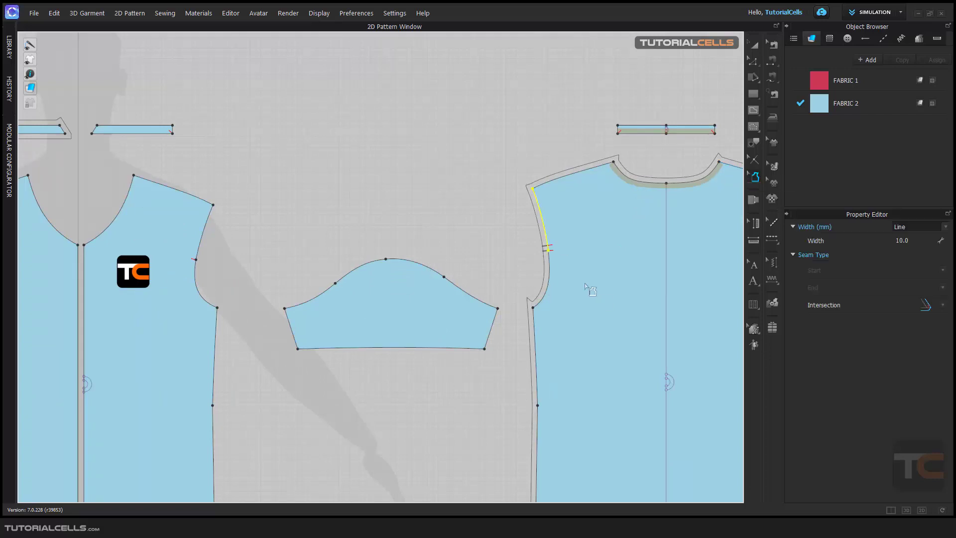
{"action": "left_click", "coordinate": [449, 218]}
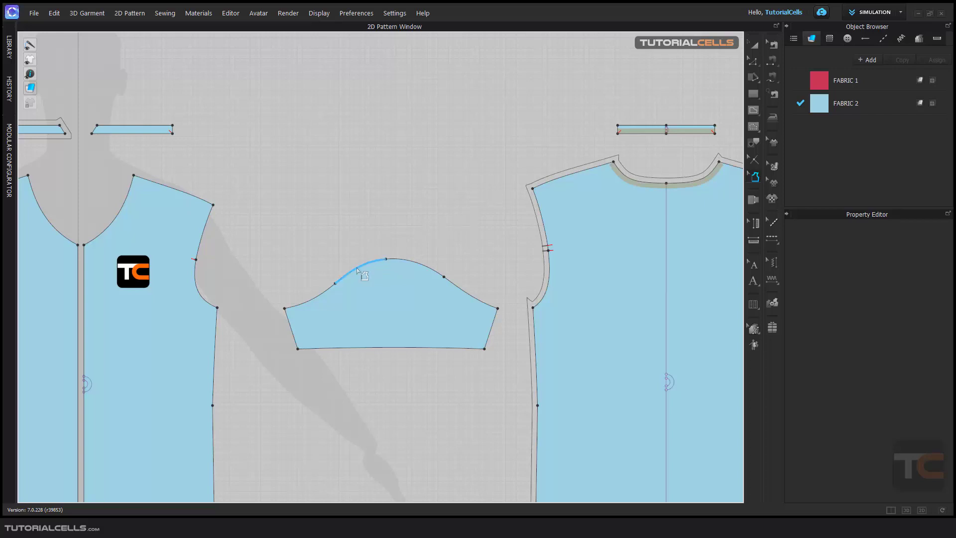
{"action": "scroll", "coordinate": [358, 269], "scroll_direction": "up", "scroll_amount": 3}
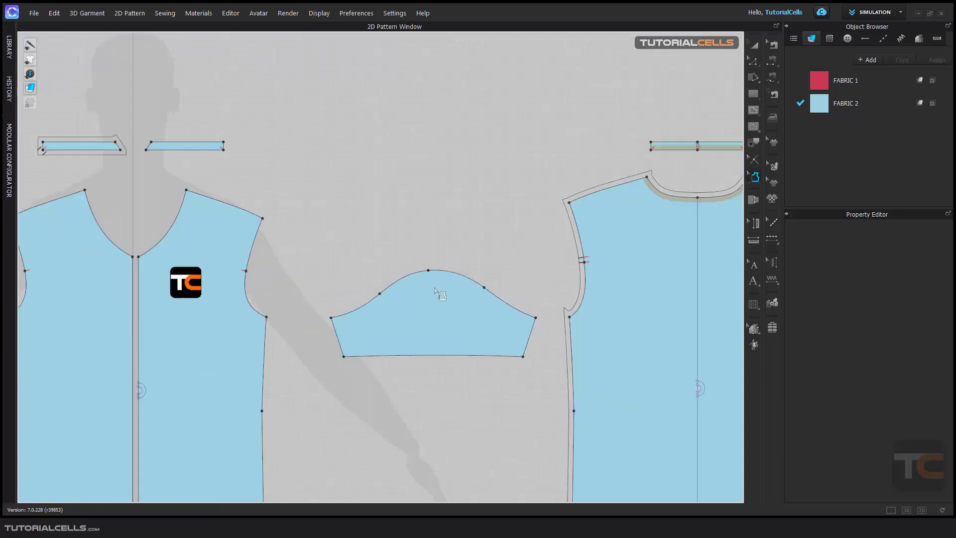
{"action": "scroll", "coordinate": [437, 290], "scroll_direction": "down", "scroll_amount": 5}
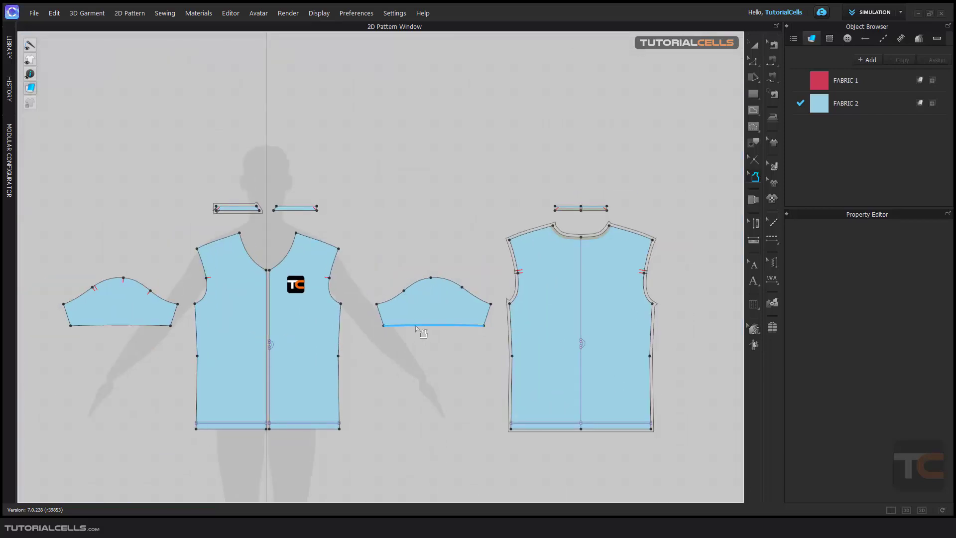
{"action": "middle_click_drag", "start_coordinate": [415, 326], "coordinate": [234, 306]}
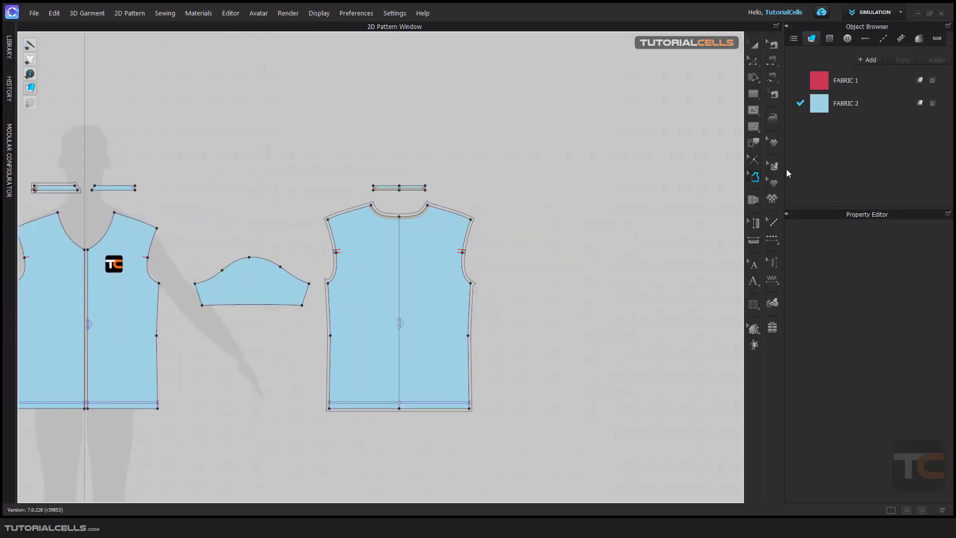
Draw a small square pattern piece to the right of the back bodice.
{"action": "left_click", "coordinate": [753, 94]}
{"action": "left_click_drag", "start_coordinate": [515, 187], "coordinate": [541, 210]}
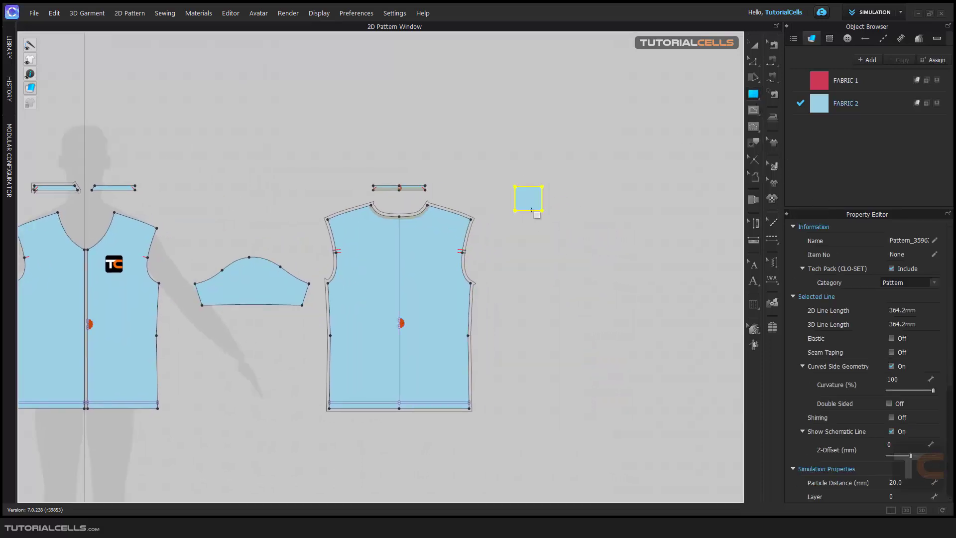
{"action": "scroll", "coordinate": [532, 209], "scroll_direction": "up", "scroll_amount": 7}
{"action": "middle_click_drag", "start_coordinate": [524, 219], "coordinate": [385, 340]}
Add a dart at the square's top-right corner with 20 mm total width, 10 mm arm width and 70 mm length.
{"action": "left_click", "coordinate": [753, 60]}
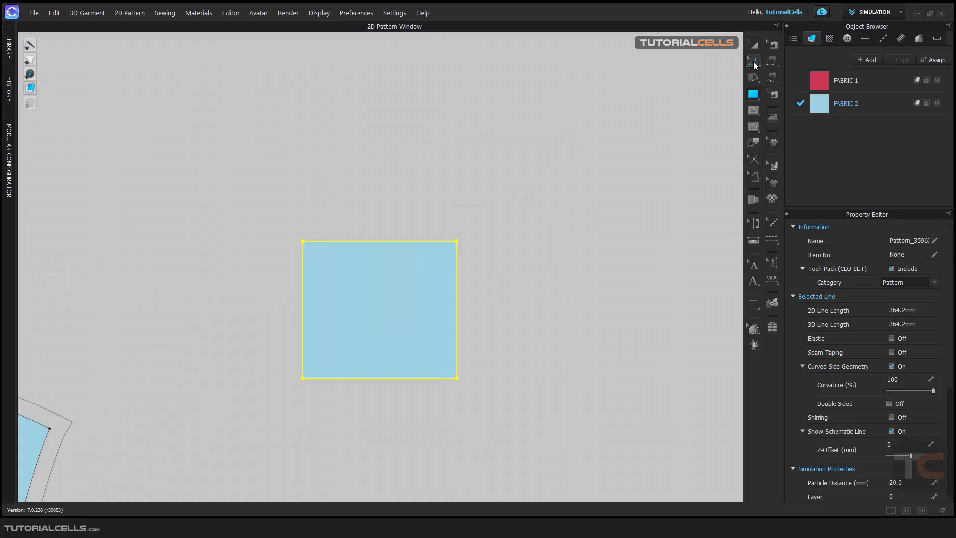
{"action": "left_click", "coordinate": [457, 242]}
{"action": "right_click", "coordinate": [457, 242]}
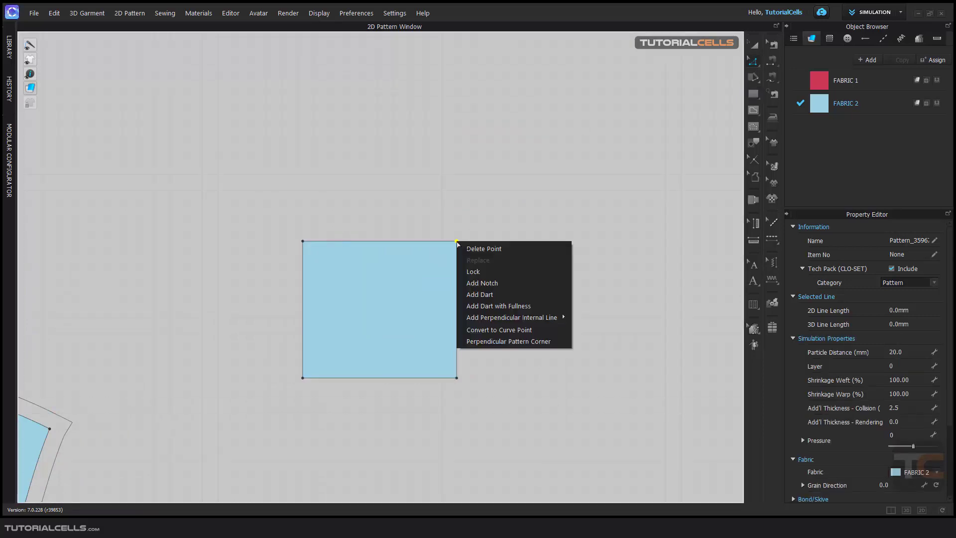
{"action": "left_click", "coordinate": [473, 295]}
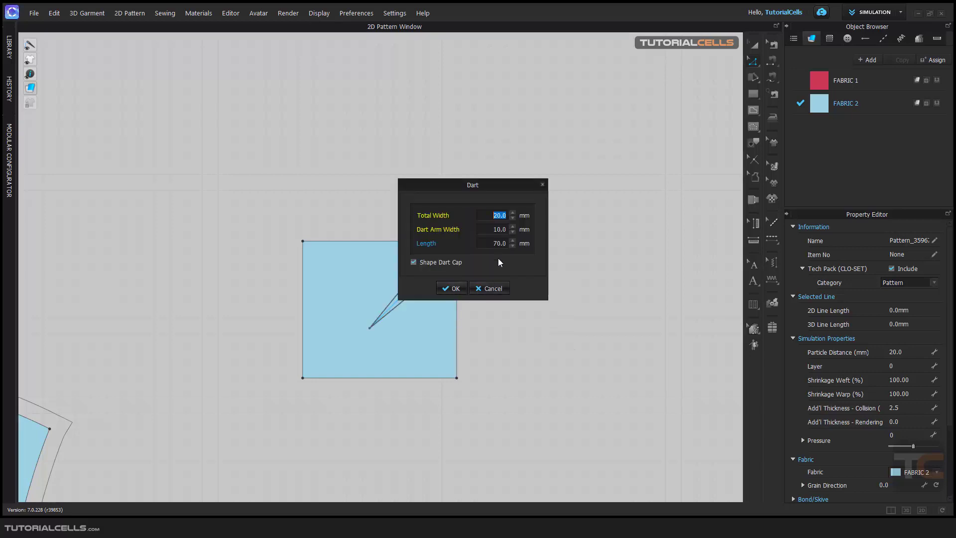
{"action": "left_click_drag", "start_coordinate": [487, 190], "coordinate": [593, 187]}
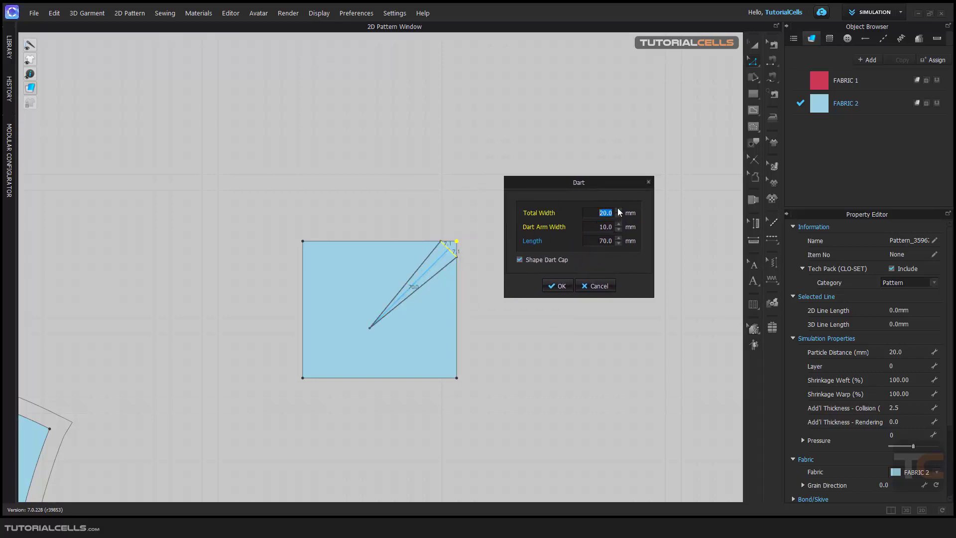
{"action": "left_click", "coordinate": [557, 285]}
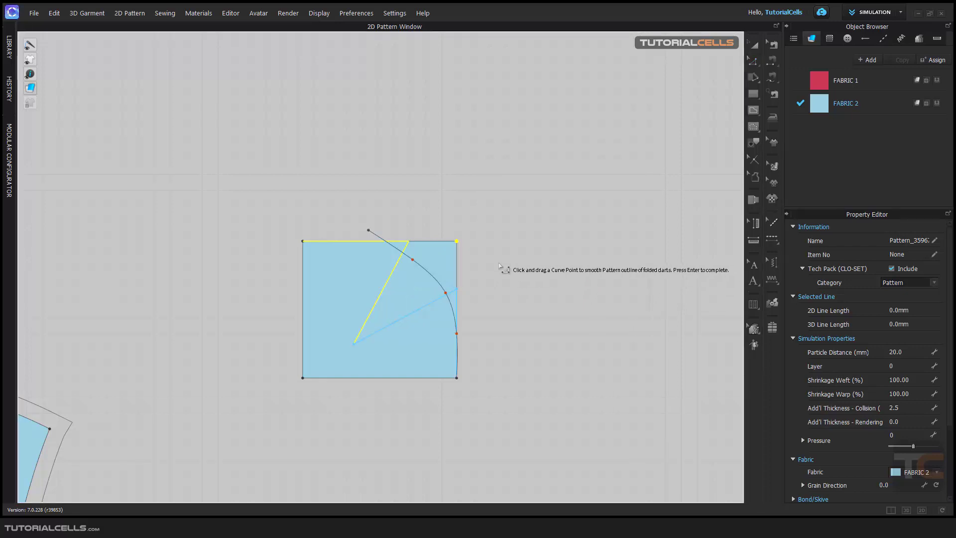
{"action": "key", "text": "Return"}
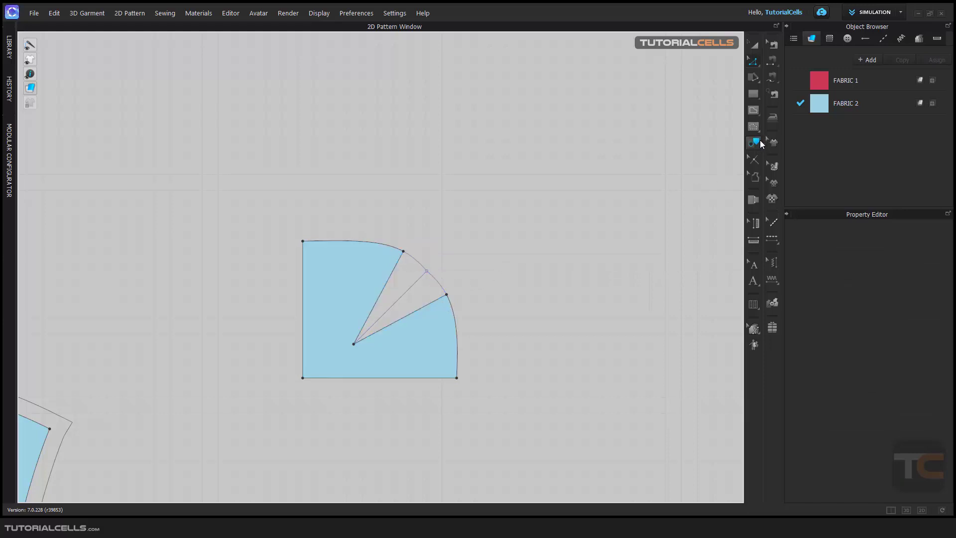
Add seam allowance around the whole darted square piece.
{"action": "left_click", "coordinate": [752, 172]}
{"action": "left_click_drag", "start_coordinate": [240, 203], "coordinate": [539, 446]}
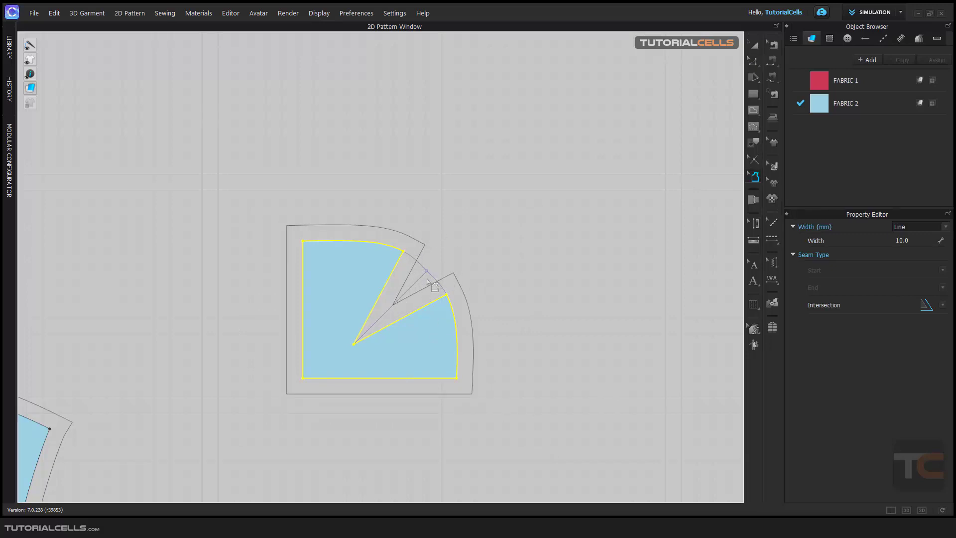
{"action": "left_click", "coordinate": [750, 68]}
{"action": "left_click", "coordinate": [553, 222]}
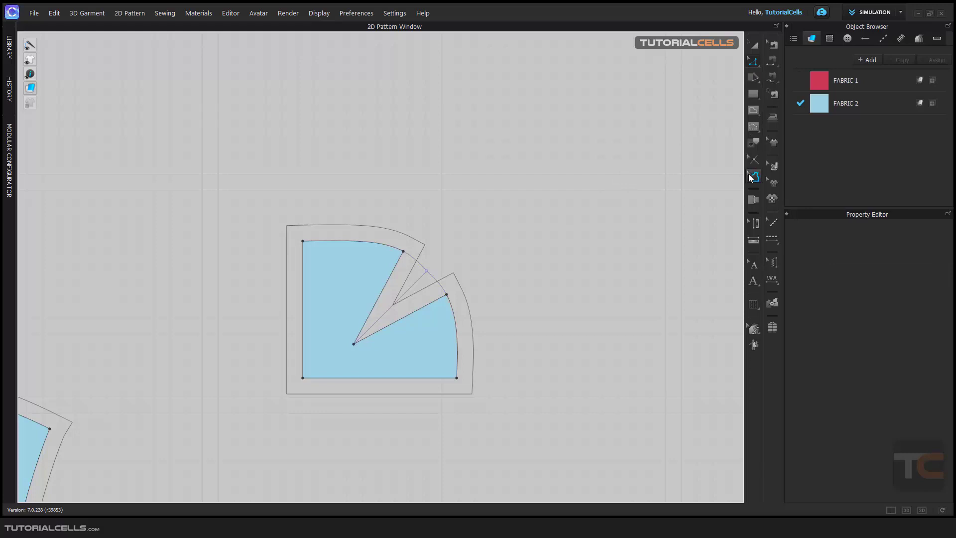
Try intersection styles at the dart tip point, ending with the first option.
{"action": "left_click", "coordinate": [754, 177]}
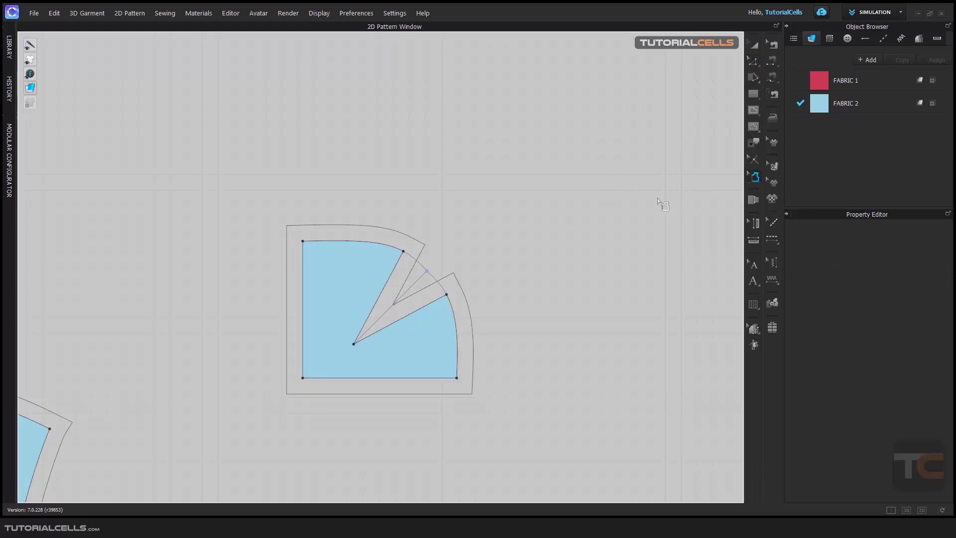
{"action": "left_click", "coordinate": [354, 344]}
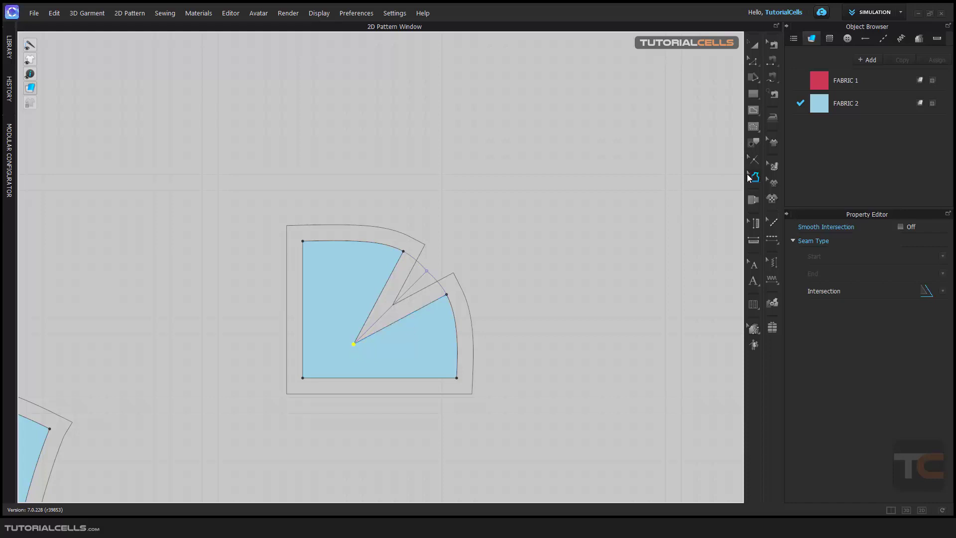
{"action": "left_click", "coordinate": [943, 292]}
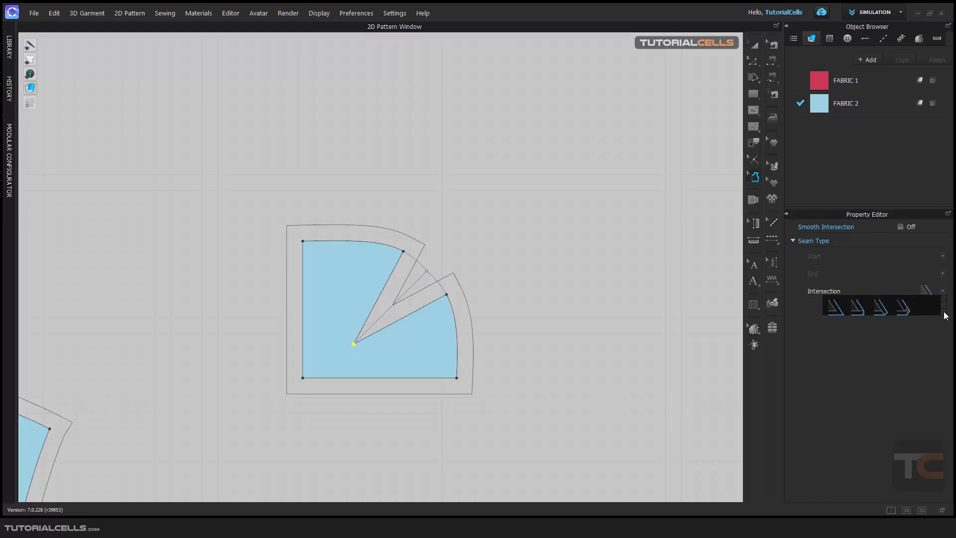
{"action": "scroll", "coordinate": [945, 315], "scroll_direction": "down", "scroll_amount": 2}
{"action": "scroll", "coordinate": [945, 301], "scroll_direction": "up", "scroll_amount": 2}
{"action": "scroll", "coordinate": [945, 310], "scroll_direction": "down", "scroll_amount": 2}
{"action": "left_click", "coordinate": [859, 302]}
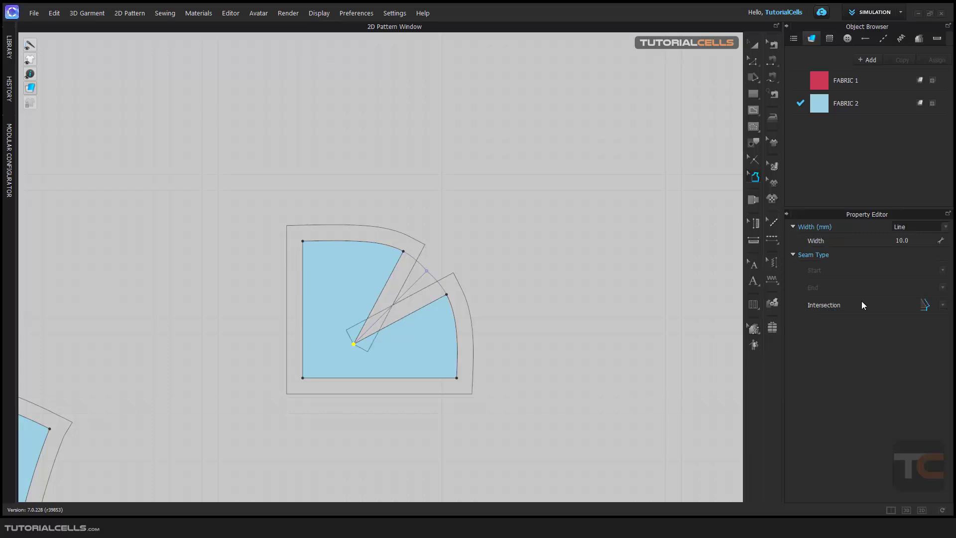
{"action": "left_click", "coordinate": [942, 306]}
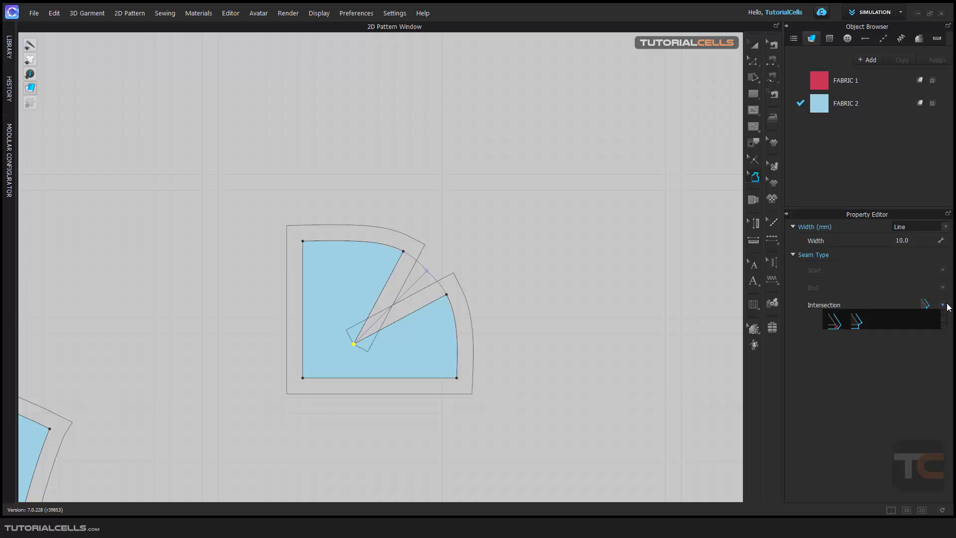
{"action": "left_click", "coordinate": [838, 322]}
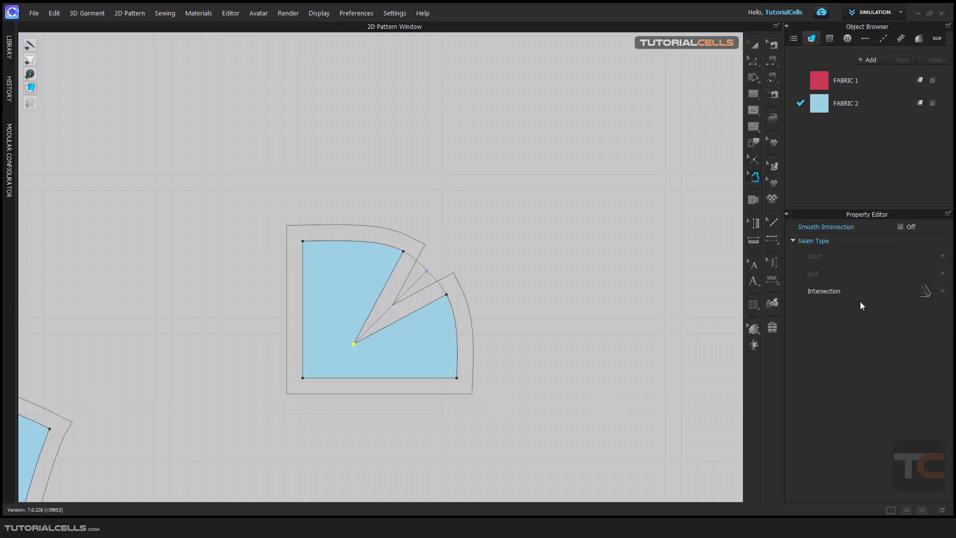
Add a point at the middle of the right sleeve's hem line.
{"action": "scroll", "coordinate": [398, 299], "scroll_direction": "down", "scroll_amount": 6}
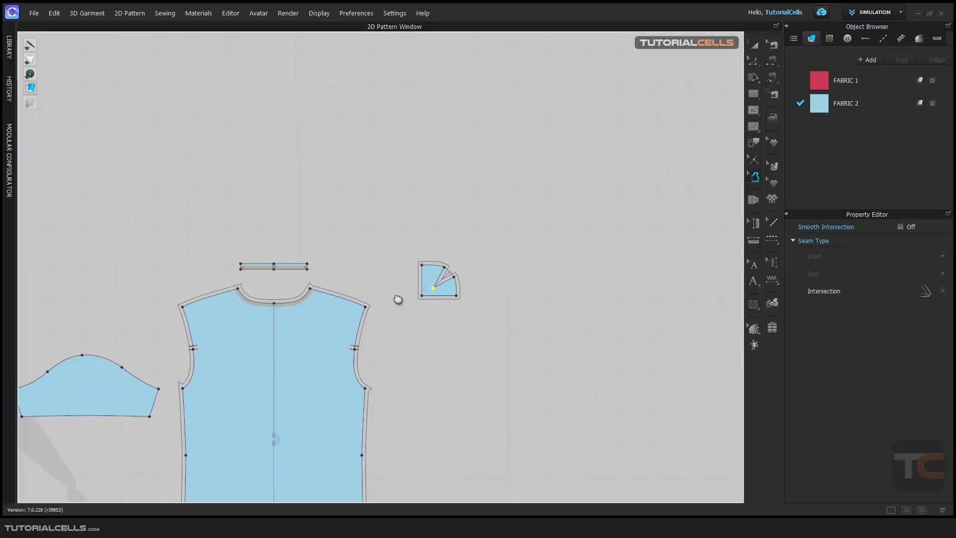
{"action": "middle_click_drag", "start_coordinate": [398, 300], "coordinate": [562, 199]}
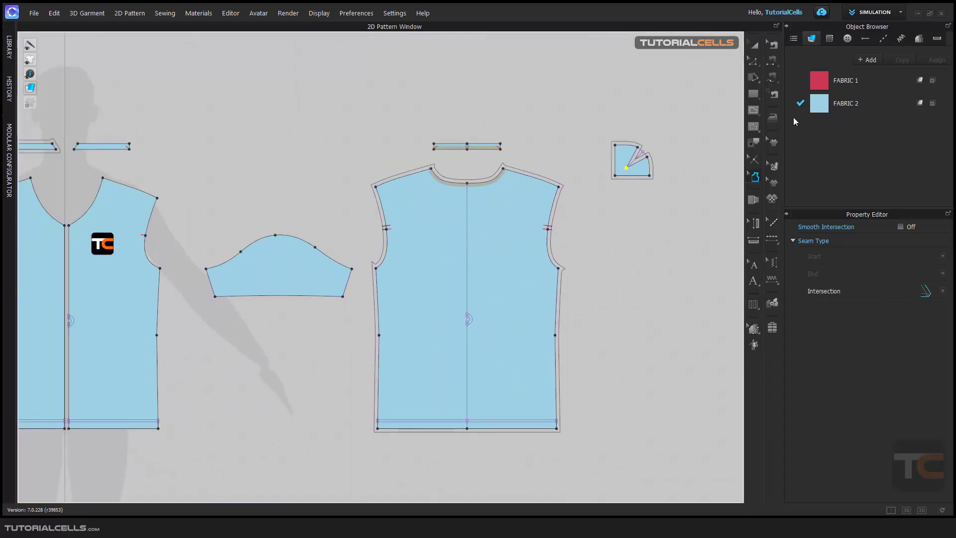
{"action": "left_click", "coordinate": [753, 61]}
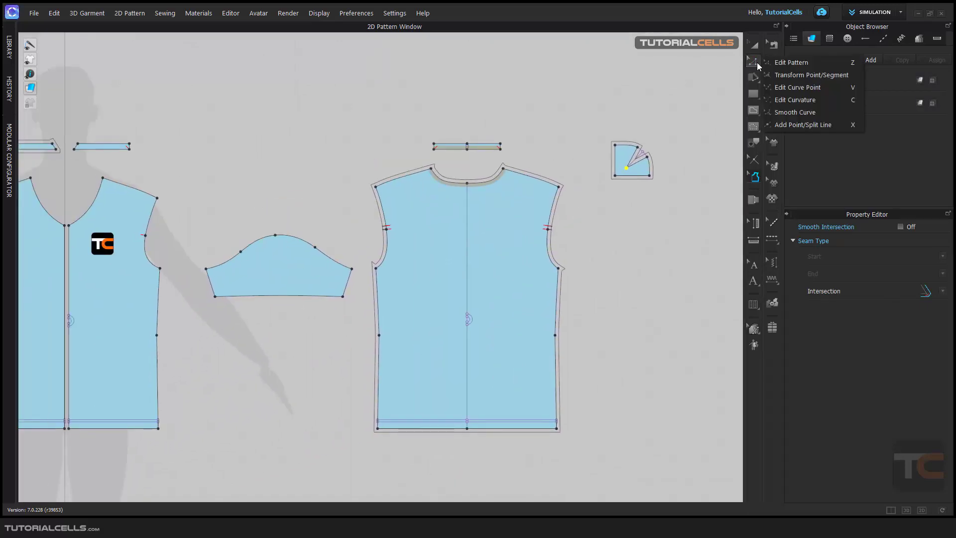
{"action": "left_click", "coordinate": [796, 125]}
{"action": "scroll", "coordinate": [275, 289], "scroll_direction": "up", "scroll_amount": 3}
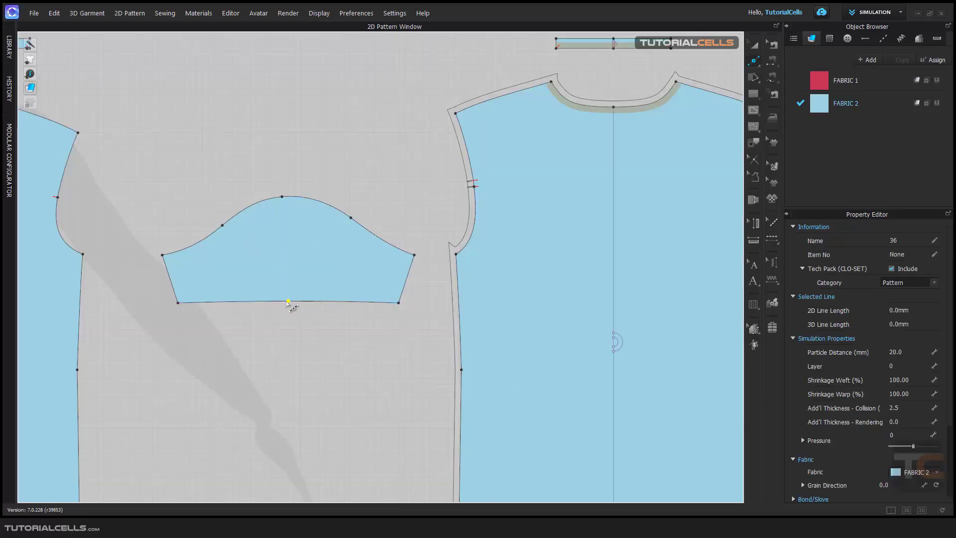
{"action": "scroll", "coordinate": [281, 324], "scroll_direction": "up", "scroll_amount": 2}
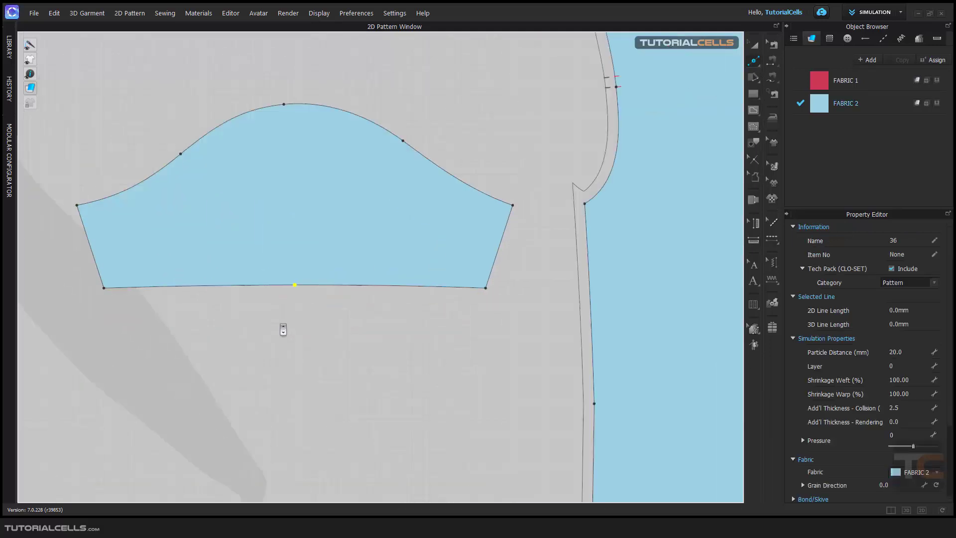
Add a dart at the middle of the right sleeve's hem with 20 mm total width, 10 mm arm width and 70 mm length.
{"action": "left_click", "coordinate": [754, 63]}
{"action": "left_click", "coordinate": [772, 64]}
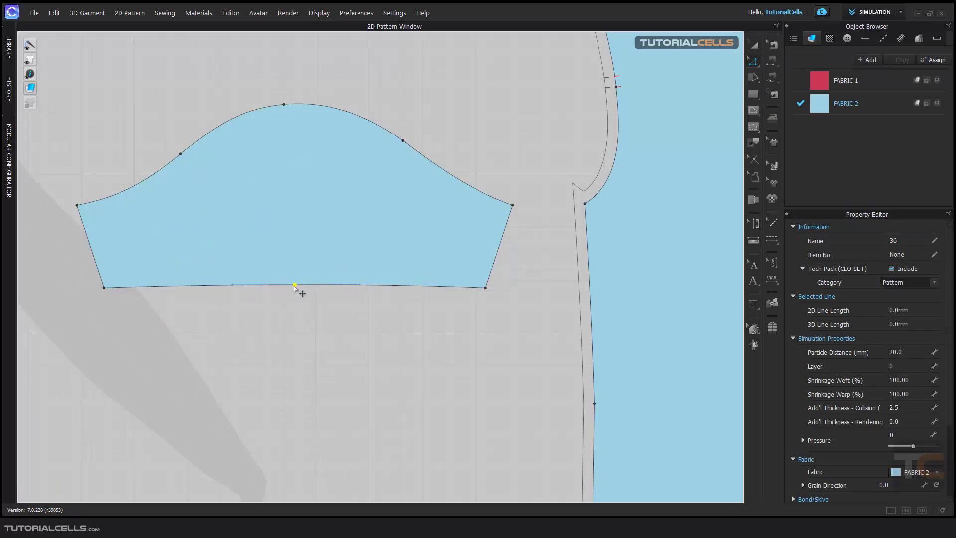
{"action": "right_click", "coordinate": [294, 286]}
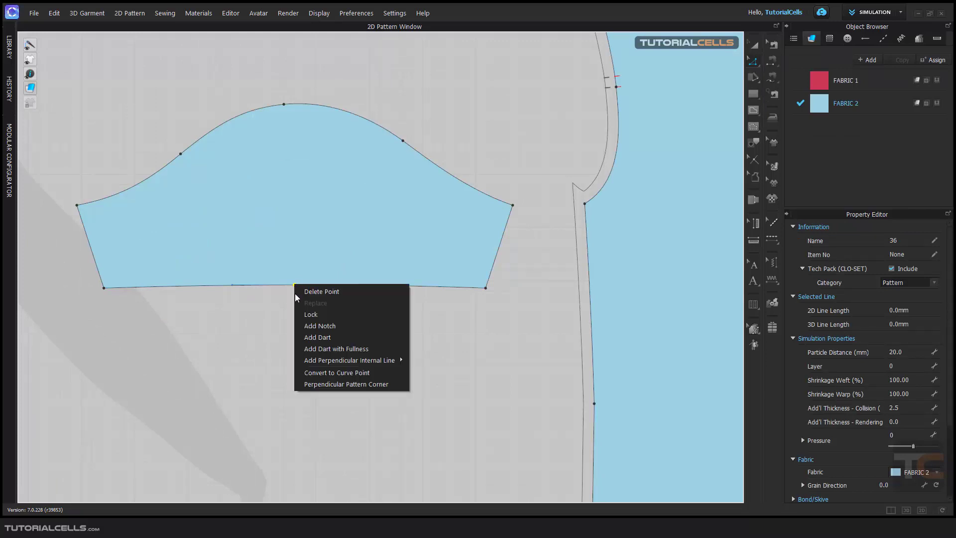
{"action": "left_click", "coordinate": [314, 337]}
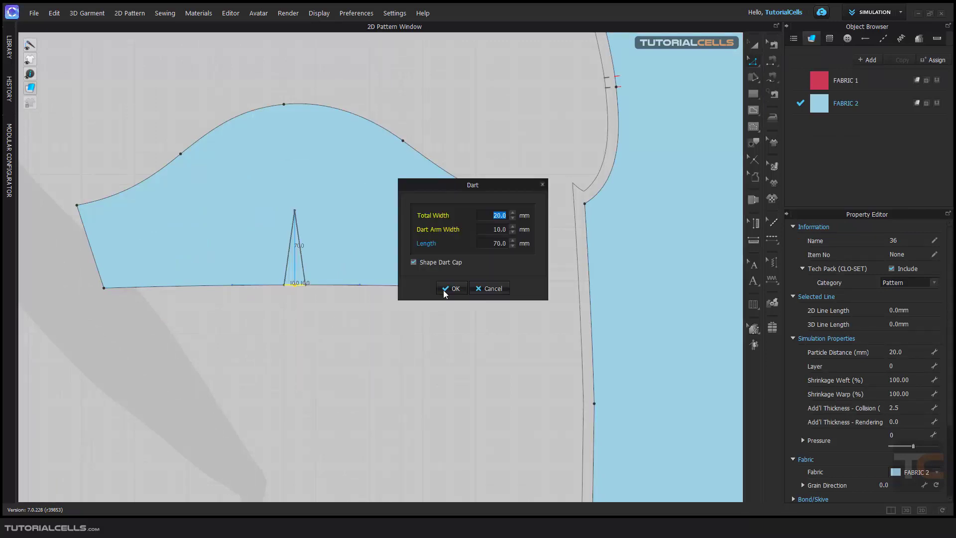
{"action": "left_click", "coordinate": [444, 291]}
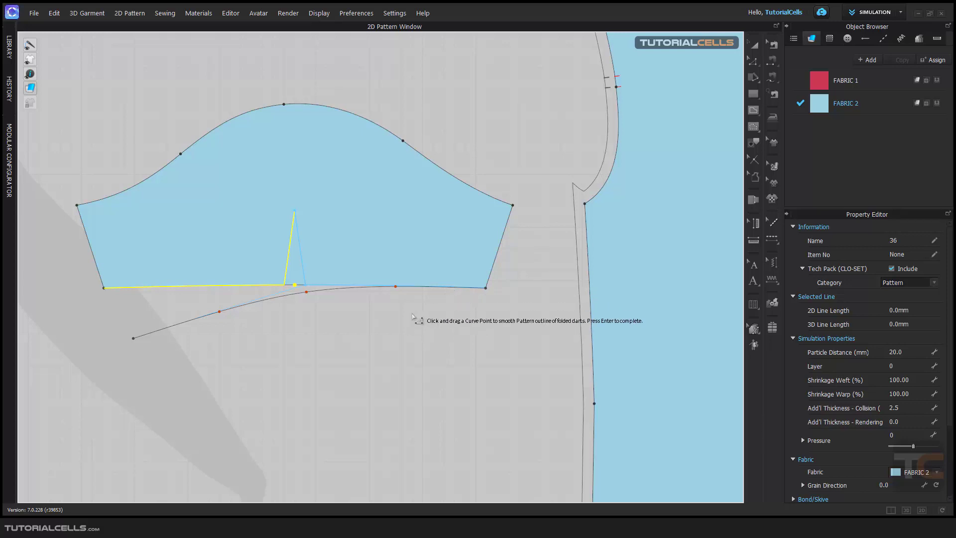
{"action": "key", "text": "Return"}
{"action": "scroll", "coordinate": [322, 301], "scroll_direction": "up", "scroll_amount": 3}
{"action": "middle_click_drag", "start_coordinate": [322, 301], "coordinate": [330, 307]}
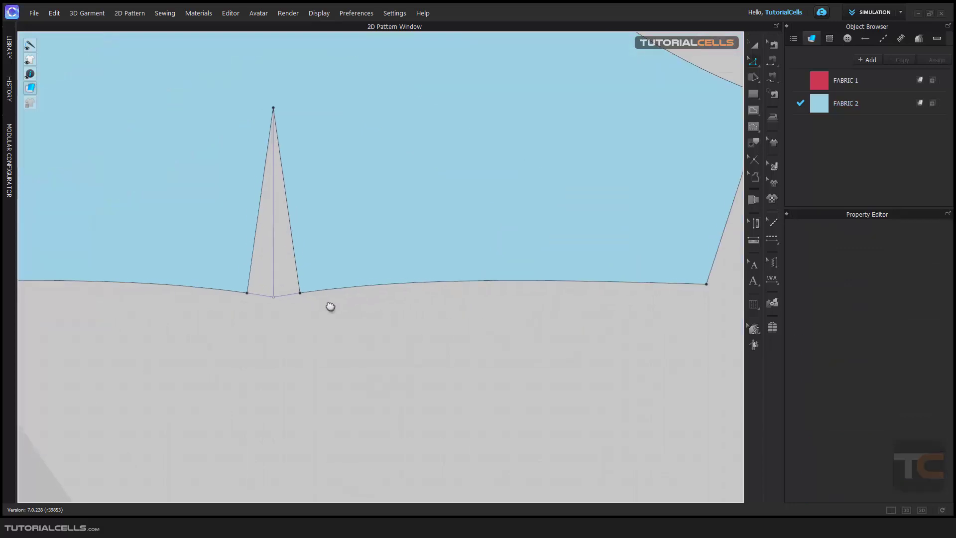
Add seam allowance around the whole sleeve piece.
{"action": "scroll", "coordinate": [330, 307], "scroll_direction": "down", "scroll_amount": 5}
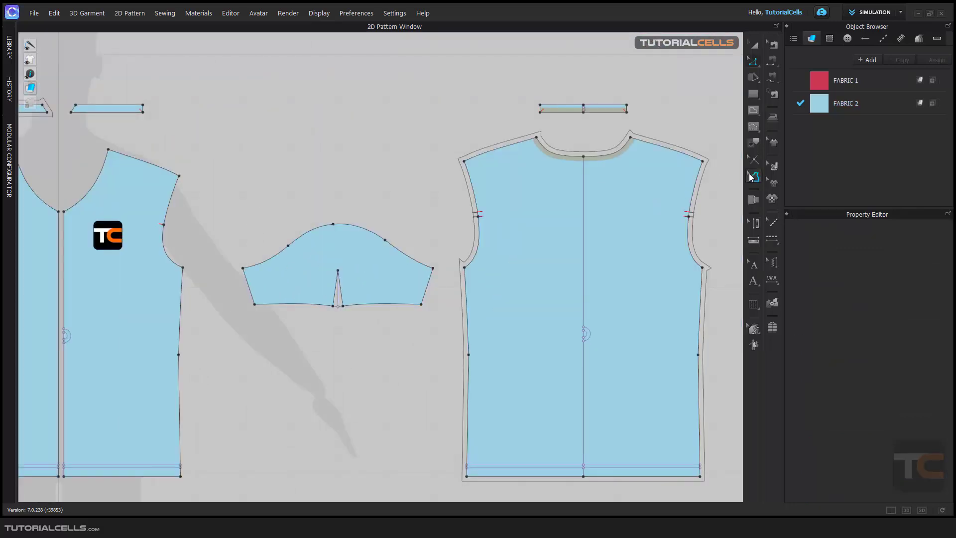
{"action": "left_click", "coordinate": [754, 177]}
{"action": "left_click_drag", "start_coordinate": [231, 201], "coordinate": [442, 365]}
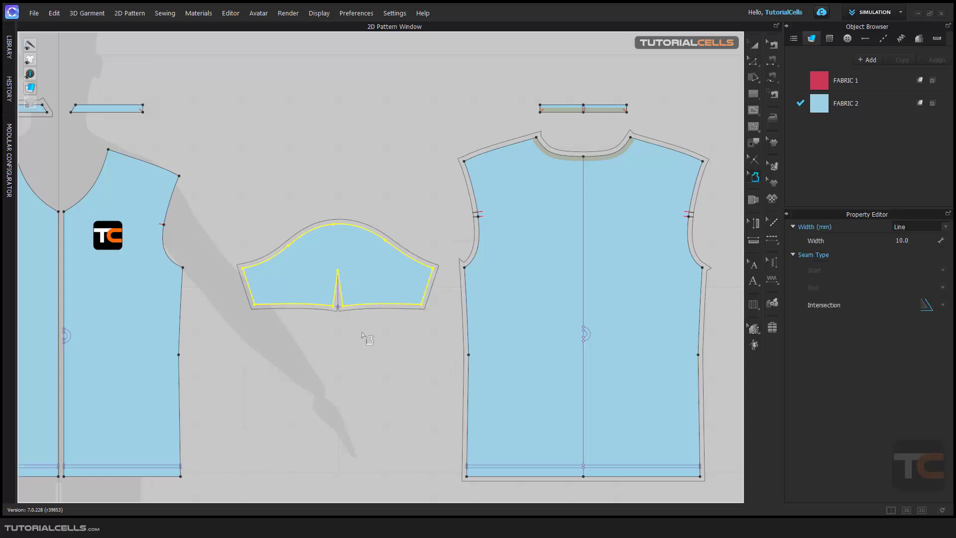
Try folded-dart intersection styles at the sleeve dart's tip point.
{"action": "scroll", "coordinate": [332, 308], "scroll_direction": "up", "scroll_amount": 3}
{"action": "scroll", "coordinate": [362, 331], "scroll_direction": "up", "scroll_amount": 2}
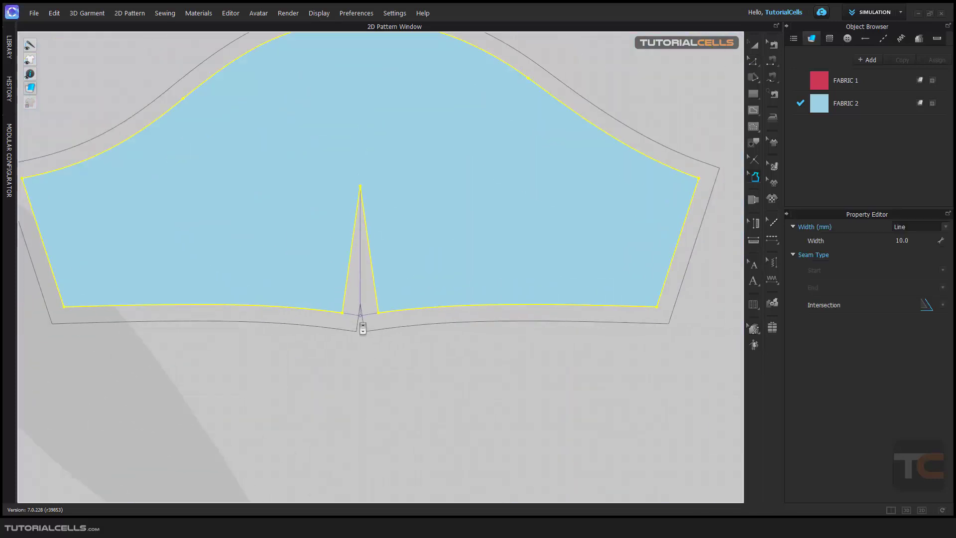
{"action": "left_click", "coordinate": [466, 379]}
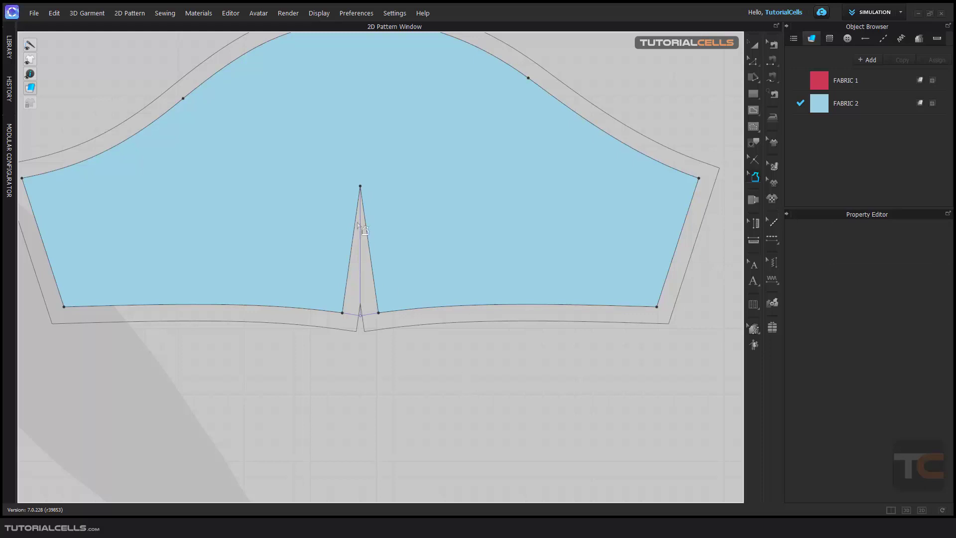
{"action": "left_click", "coordinate": [361, 186]}
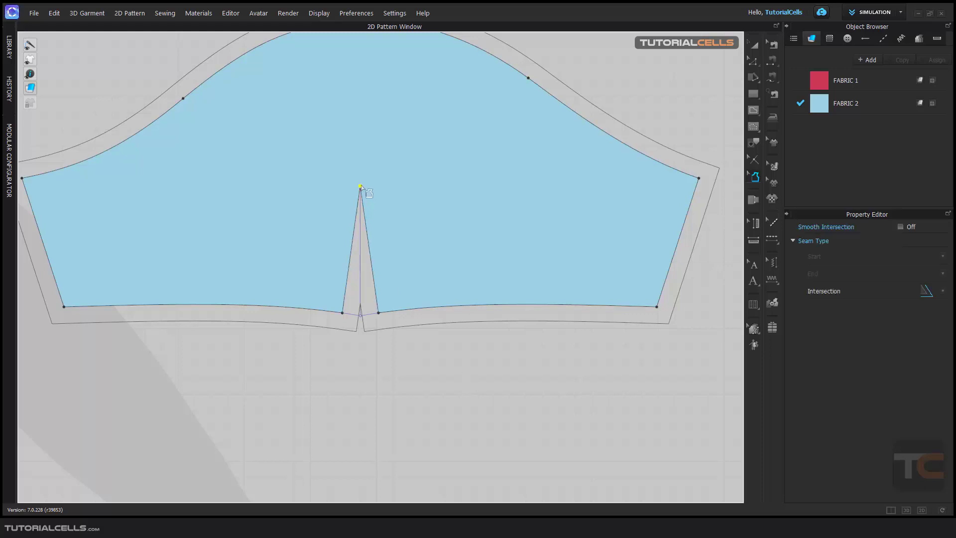
{"action": "left_click", "coordinate": [943, 292]}
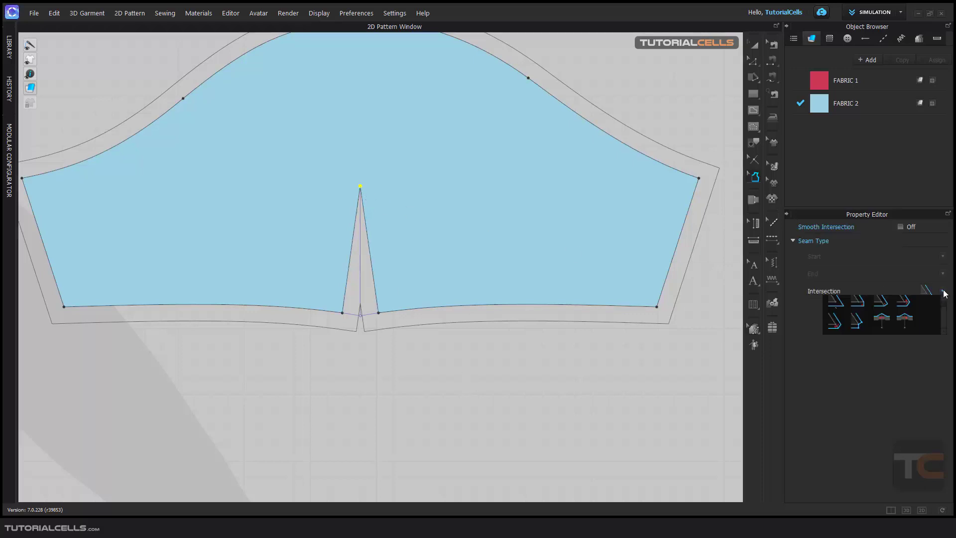
{"action": "left_click", "coordinate": [881, 318]}
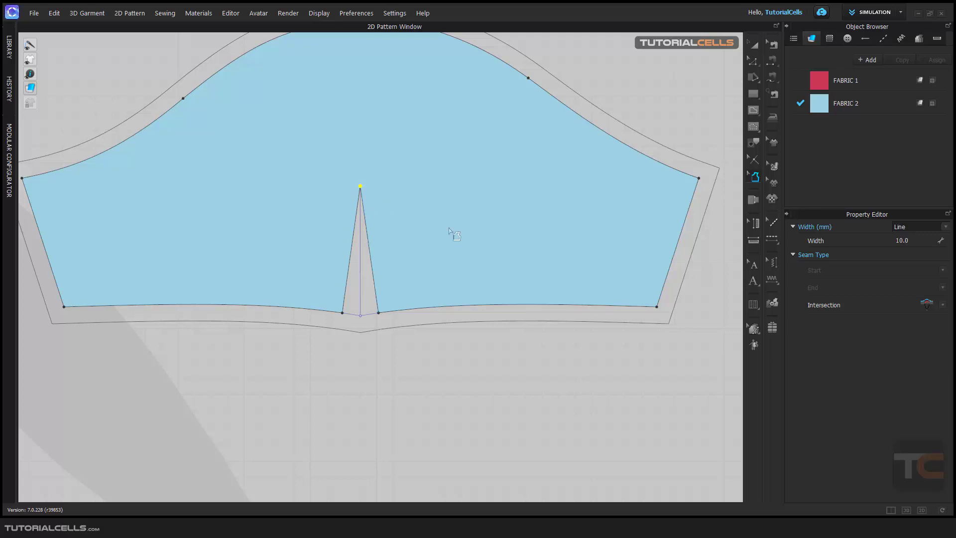
{"action": "left_click", "coordinate": [943, 305]}
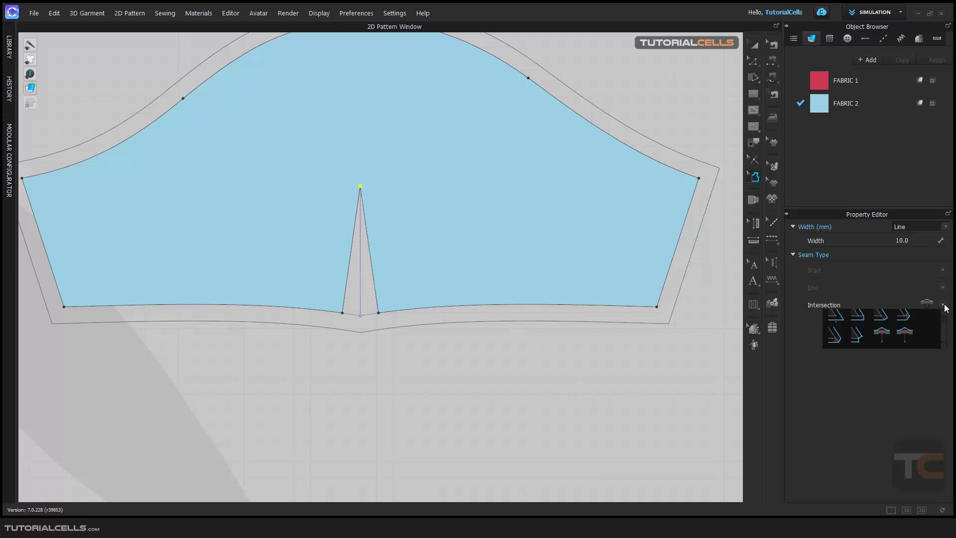
{"action": "left_click", "coordinate": [904, 337]}
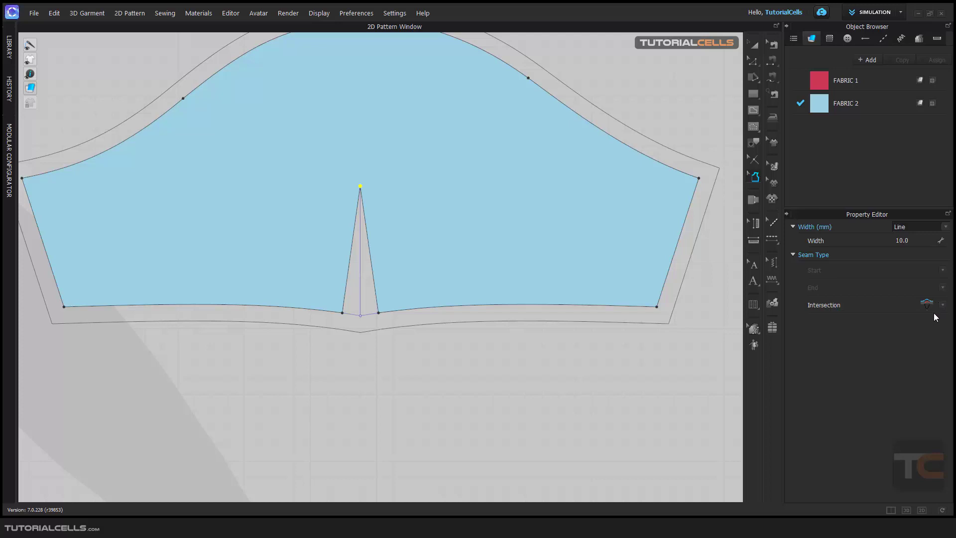
{"action": "left_click", "coordinate": [935, 309]}
{"action": "left_click", "coordinate": [886, 337]}
Try further intersection styles at the sleeve dart's tip, ending with the first option of the second row.
{"action": "scroll", "coordinate": [338, 314], "scroll_direction": "down", "scroll_amount": 5}
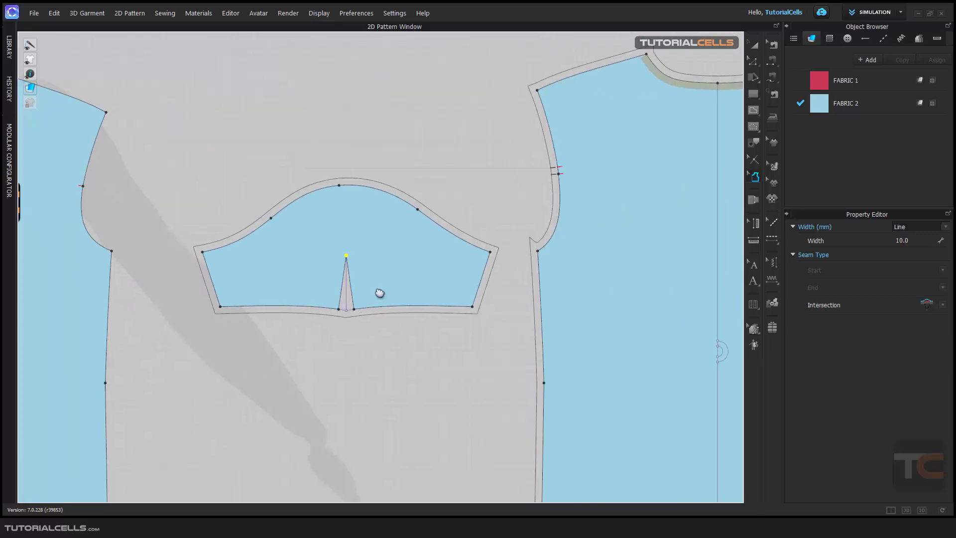
{"action": "middle_click_drag", "start_coordinate": [378, 292], "coordinate": [403, 291]}
{"action": "scroll", "coordinate": [383, 311], "scroll_direction": "up", "scroll_amount": 3}
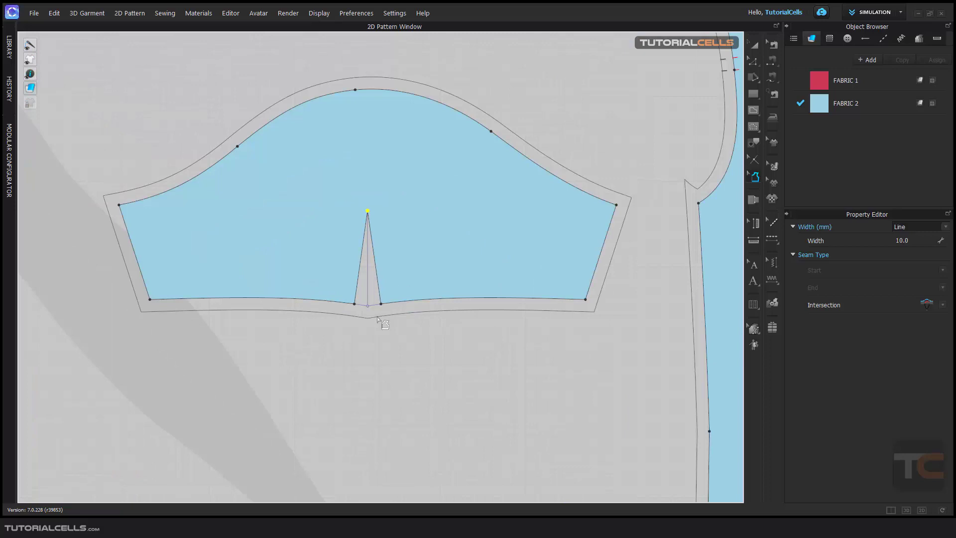
{"action": "scroll", "coordinate": [378, 317], "scroll_direction": "up", "scroll_amount": 3}
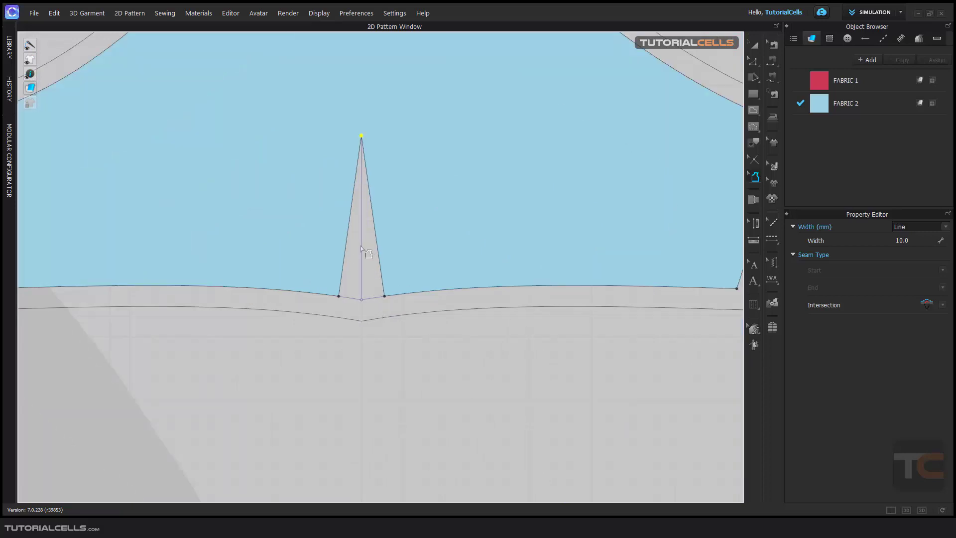
{"action": "left_click", "coordinate": [943, 304]}
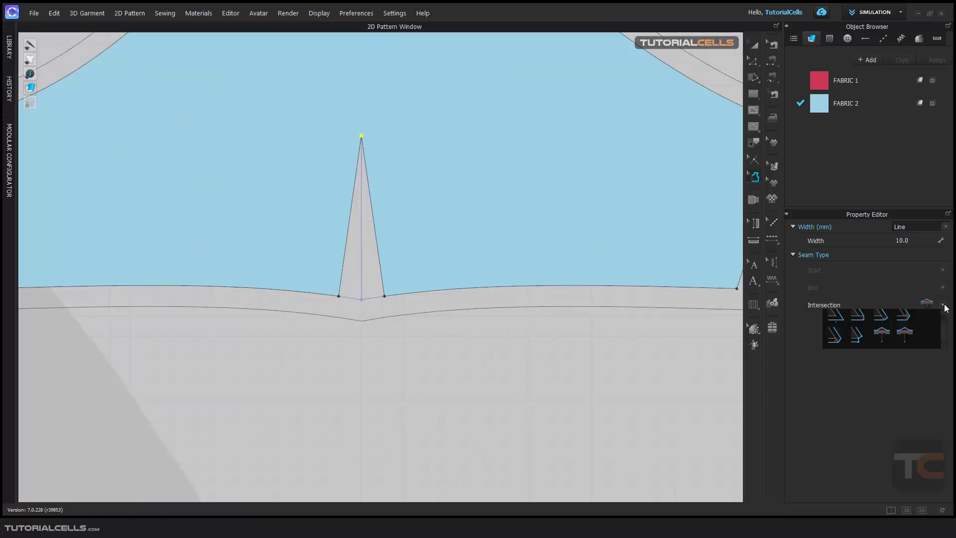
{"action": "left_click", "coordinate": [856, 335]}
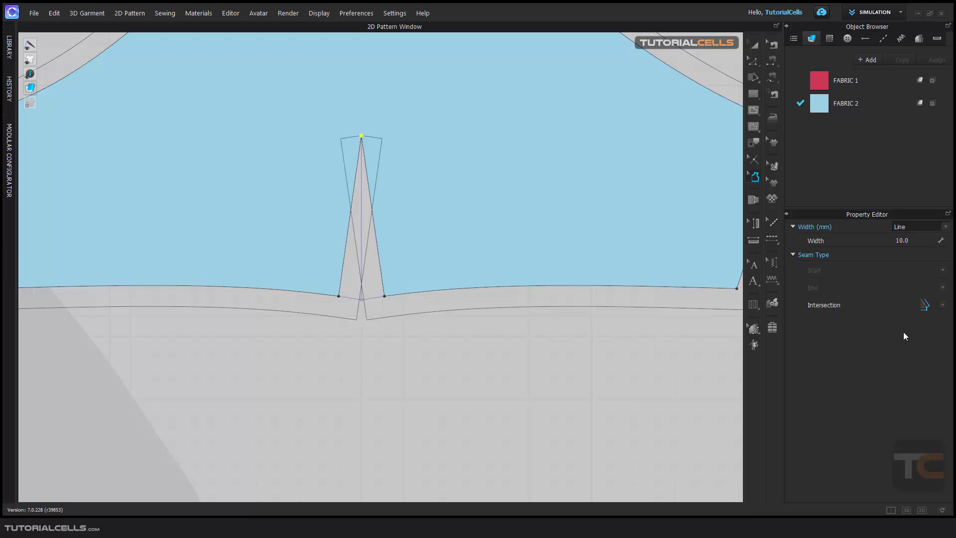
{"action": "left_click", "coordinate": [943, 306]}
{"action": "left_click", "coordinate": [836, 340]}
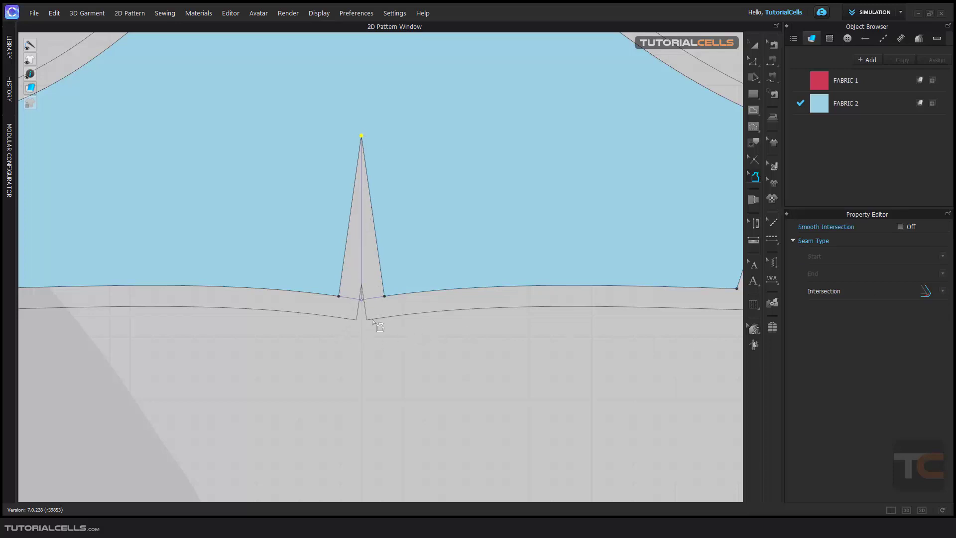
Inspect the sleeve's seam allowance around the dart at different zoom levels.
{"action": "scroll", "coordinate": [377, 323], "scroll_direction": "down", "scroll_amount": 8}
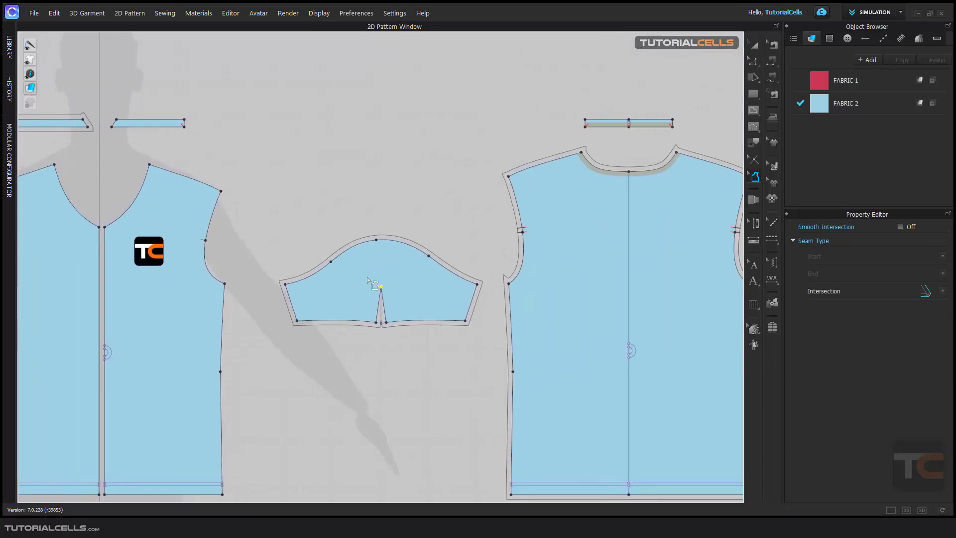
{"action": "scroll", "coordinate": [375, 273], "scroll_direction": "up", "scroll_amount": 3}
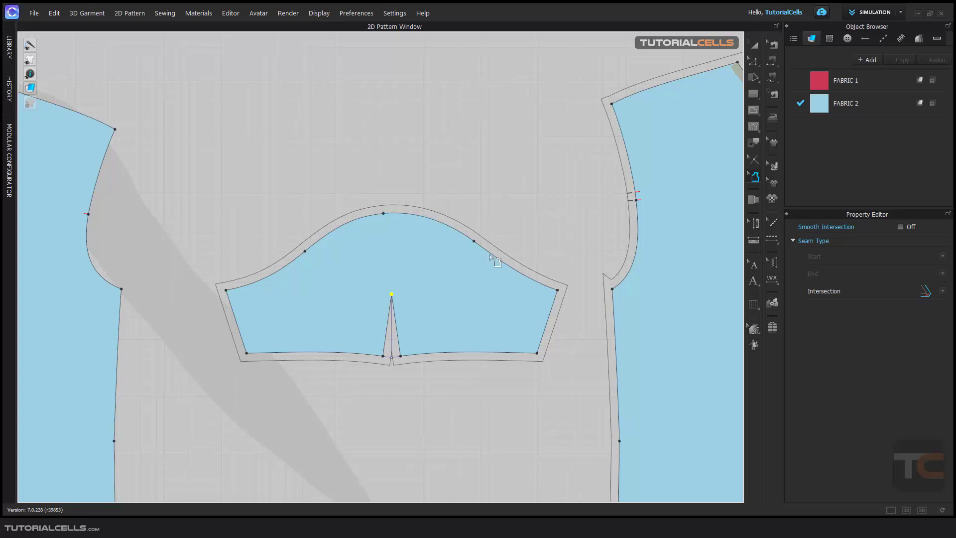
{"action": "scroll", "coordinate": [490, 255], "scroll_direction": "down", "scroll_amount": 4}
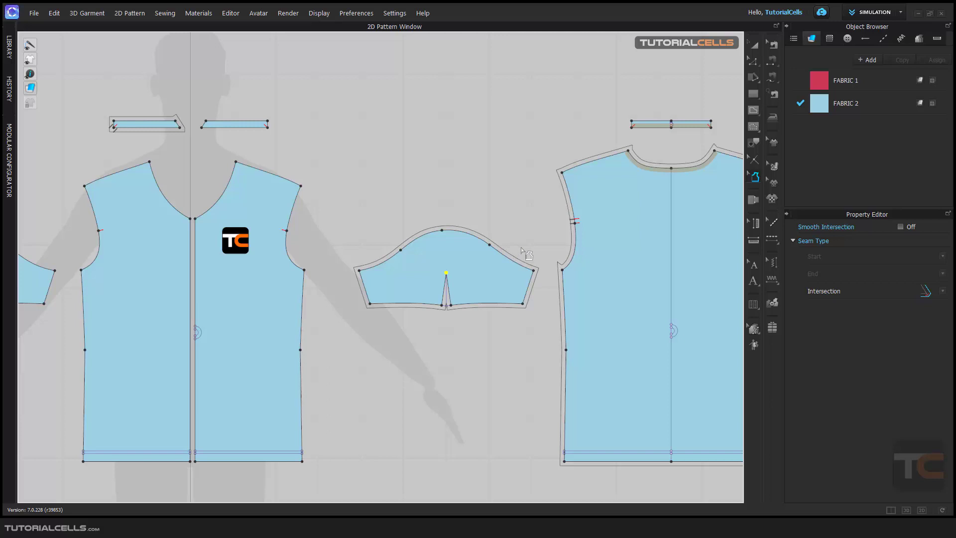
{"action": "scroll", "coordinate": [522, 248], "scroll_direction": "up", "scroll_amount": 5}
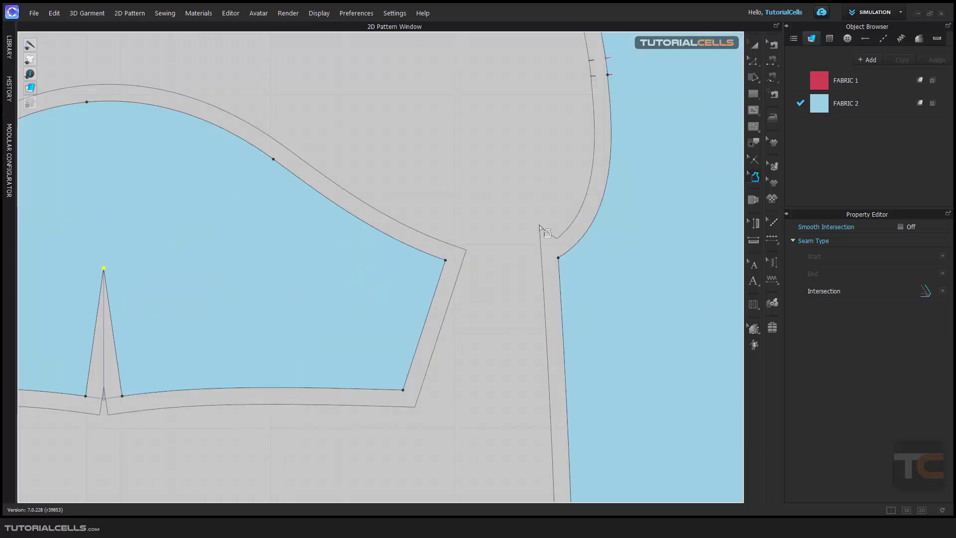
{"action": "scroll", "coordinate": [553, 233], "scroll_direction": "down", "scroll_amount": 5}
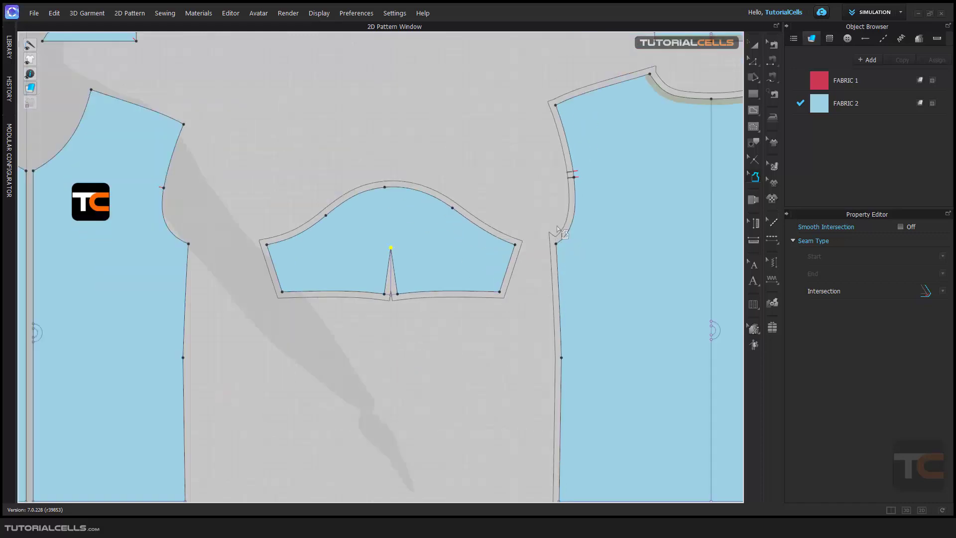
{"action": "middle_click_drag", "start_coordinate": [557, 229], "coordinate": [525, 232]}
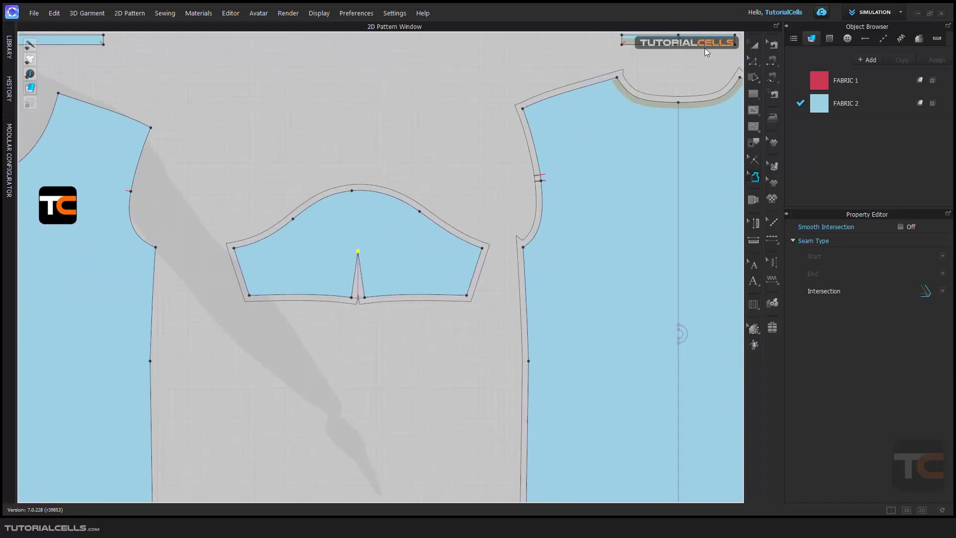